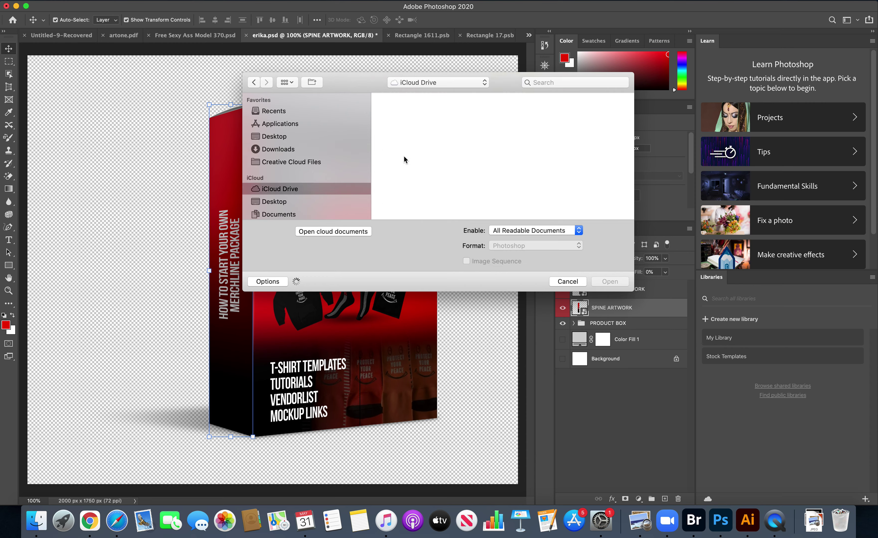
Browse iCloud Drive to the t-shirt templates folder inside the T-shirt mocks folder.
{"action": "scroll", "coordinate": [404, 157], "scroll_direction": "down", "scroll_amount": 5}
{"action": "scroll", "coordinate": [403, 155], "scroll_direction": "down", "scroll_amount": 10}
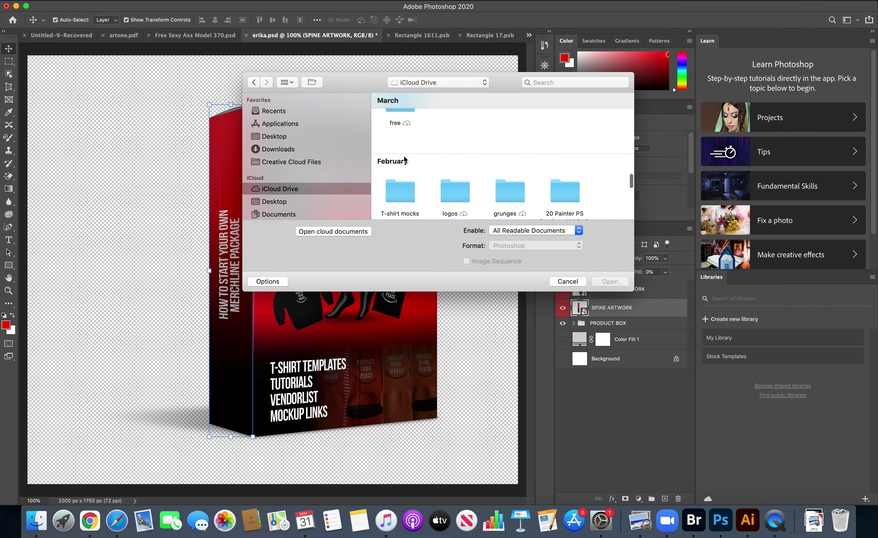
{"action": "scroll", "coordinate": [403, 155], "scroll_direction": "down", "scroll_amount": 1}
{"action": "double_click", "coordinate": [403, 159]}
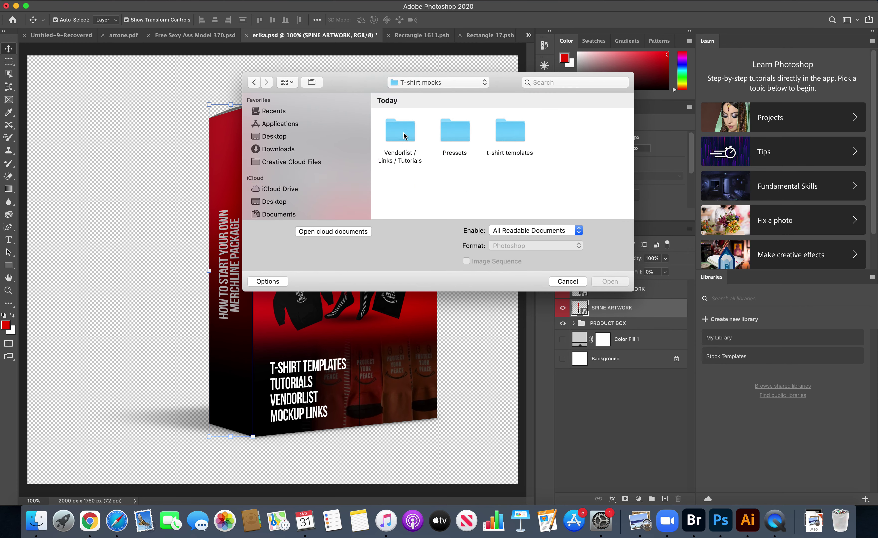
{"action": "double_click", "coordinate": [506, 133]}
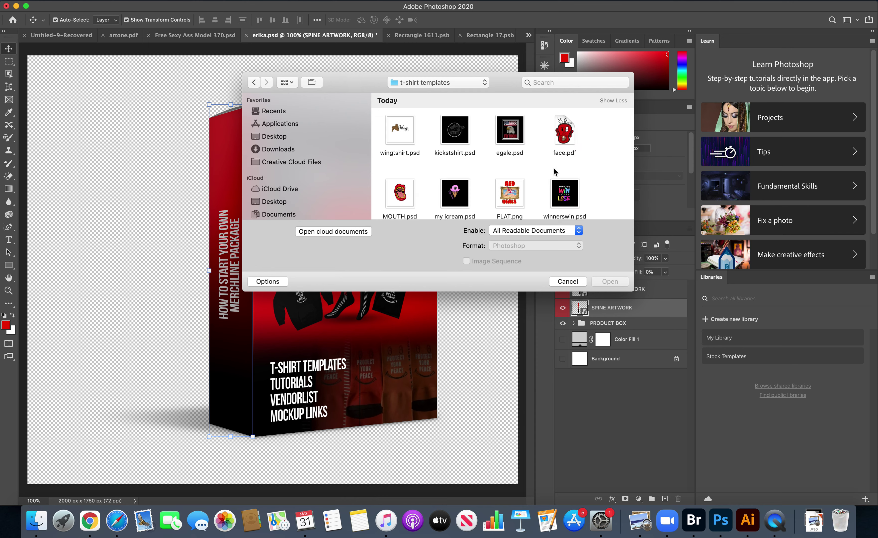
Look through the t-shirt template files and open face.pdf.
{"action": "scroll", "coordinate": [562, 150], "scroll_direction": "down", "scroll_amount": 3}
{"action": "scroll", "coordinate": [564, 152], "scroll_direction": "down", "scroll_amount": 5}
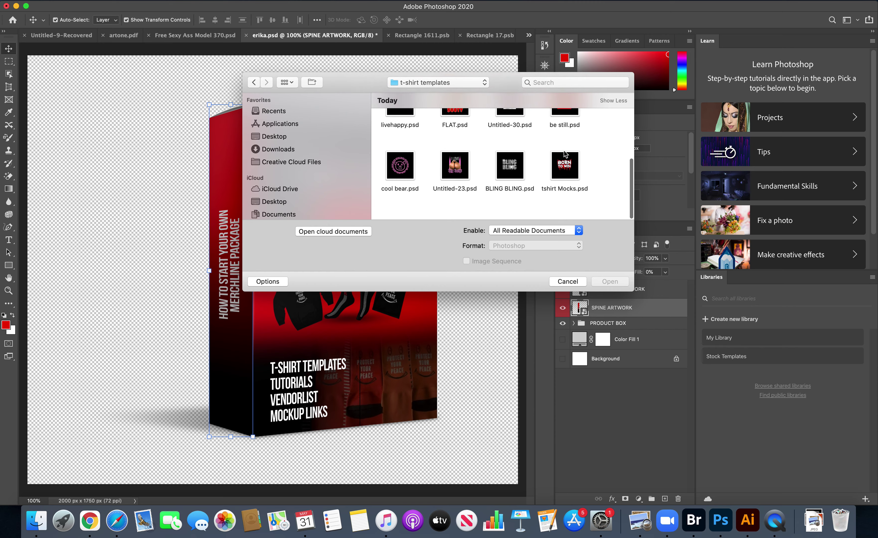
{"action": "scroll", "coordinate": [564, 154], "scroll_direction": "up", "scroll_amount": 5}
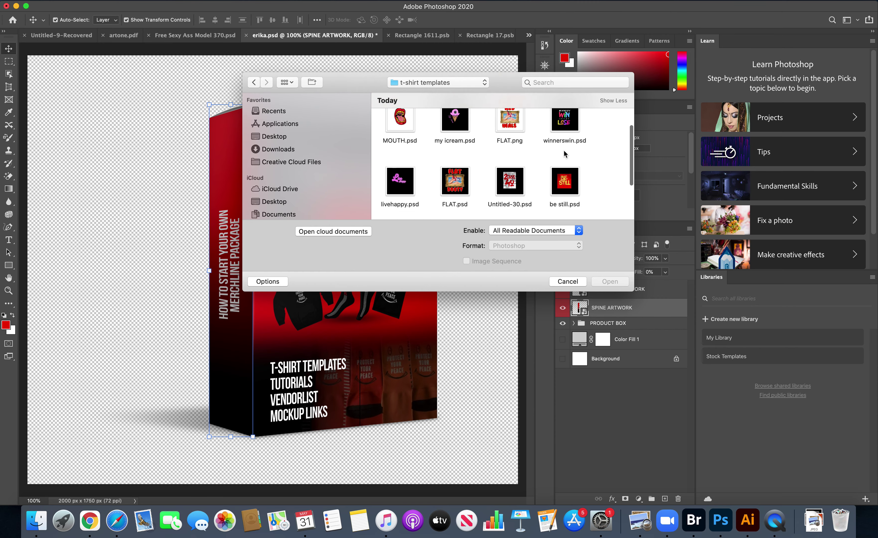
{"action": "scroll", "coordinate": [564, 151], "scroll_direction": "up", "scroll_amount": 1}
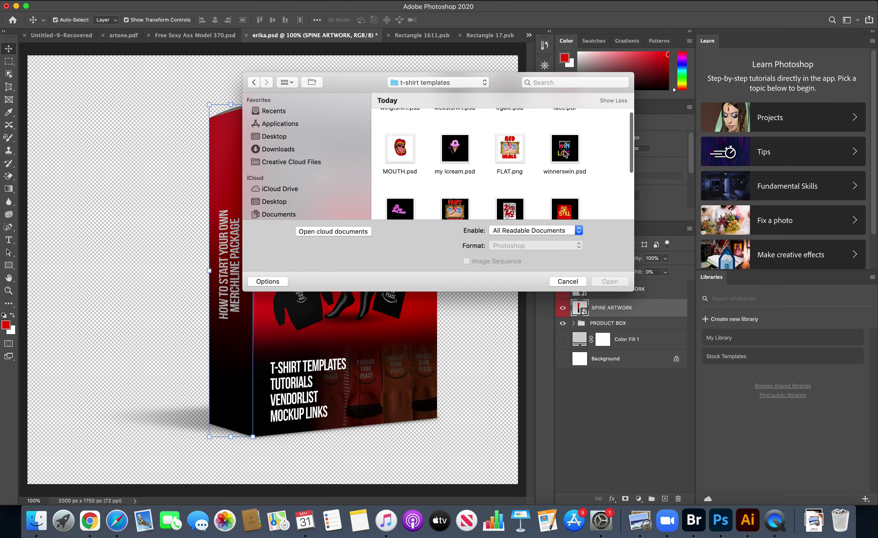
{"action": "scroll", "coordinate": [563, 153], "scroll_direction": "up", "scroll_amount": 3}
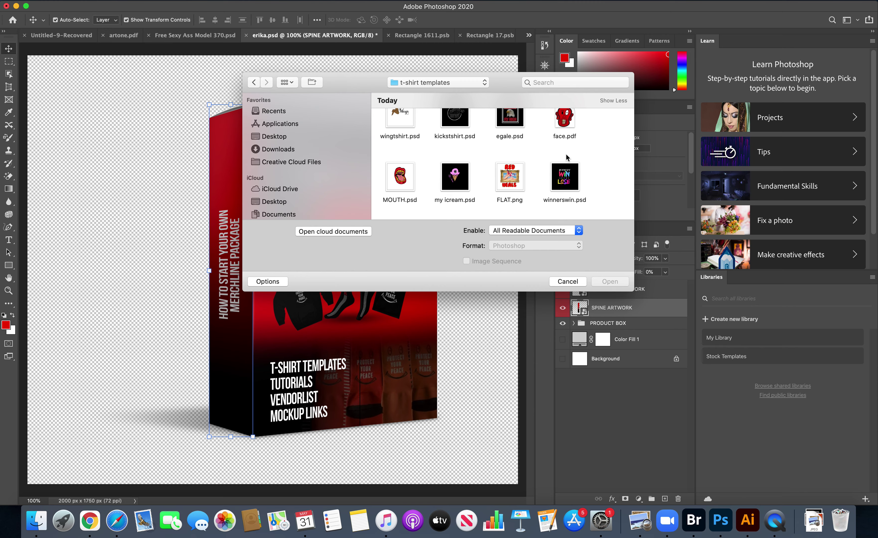
{"action": "scroll", "coordinate": [566, 155], "scroll_direction": "up", "scroll_amount": 2}
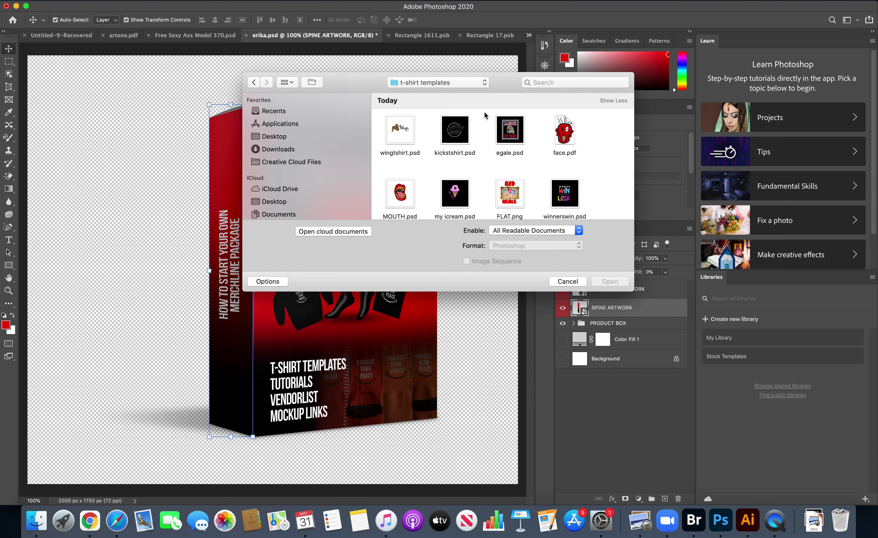
{"action": "left_click", "coordinate": [562, 136]}
{"action": "double_click", "coordinate": [563, 137]}
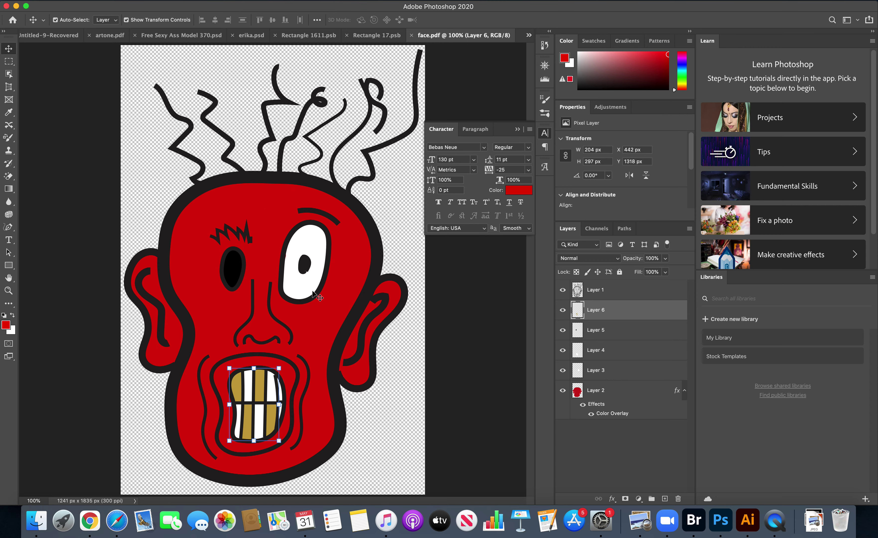
Change the Color Overlay of the face's red fill layer, Layer 2, to bright cyan 18ecff.
{"action": "left_click", "coordinate": [305, 314]}
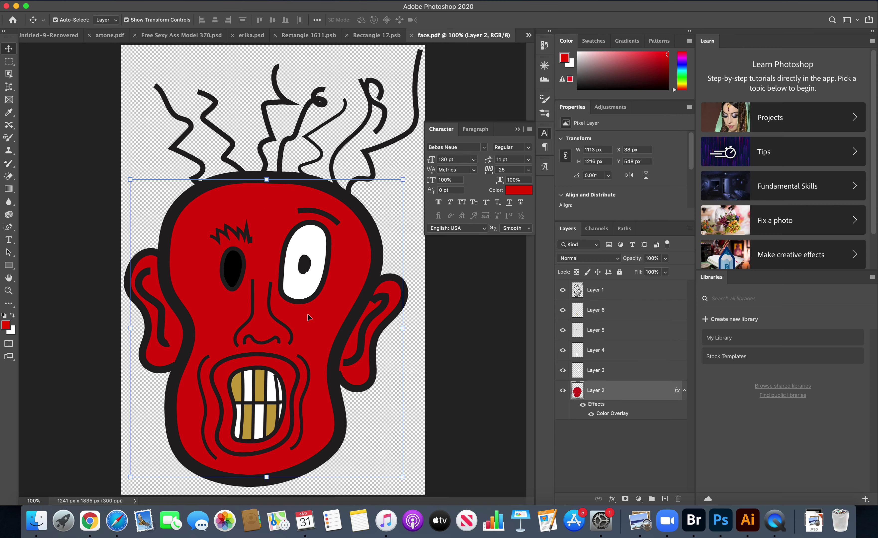
{"action": "double_click", "coordinate": [621, 392]}
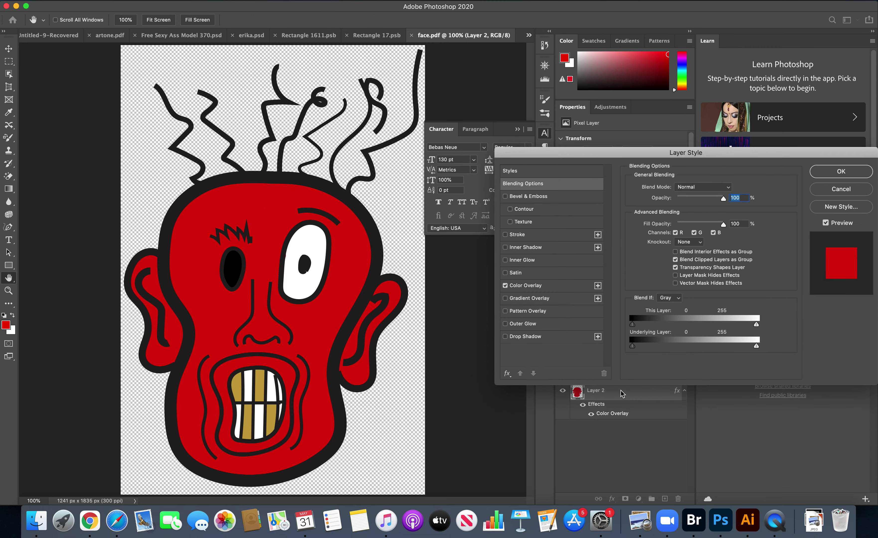
{"action": "left_click", "coordinate": [544, 288]}
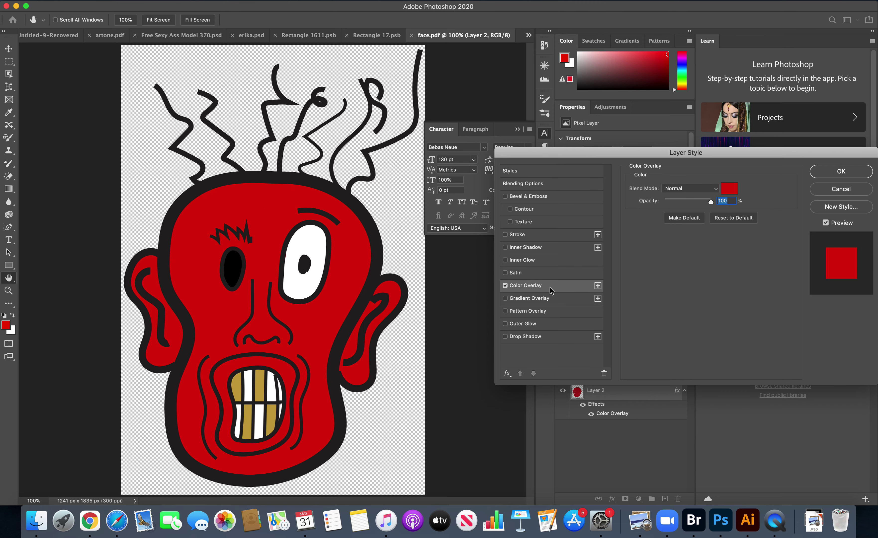
{"action": "left_click", "coordinate": [731, 190]}
{"action": "left_click", "coordinate": [585, 203]}
{"action": "left_click", "coordinate": [554, 199]}
{"action": "mouse_move", "coordinate": [554, 200]}
{"action": "left_mouse_down"}
{"action": "mouse_move", "coordinate": [569, 272]}
{"action": "mouse_move", "coordinate": [565, 192]}
{"action": "mouse_move", "coordinate": [580, 214]}
{"action": "mouse_move", "coordinate": [580, 252]}
{"action": "left_mouse_up"}
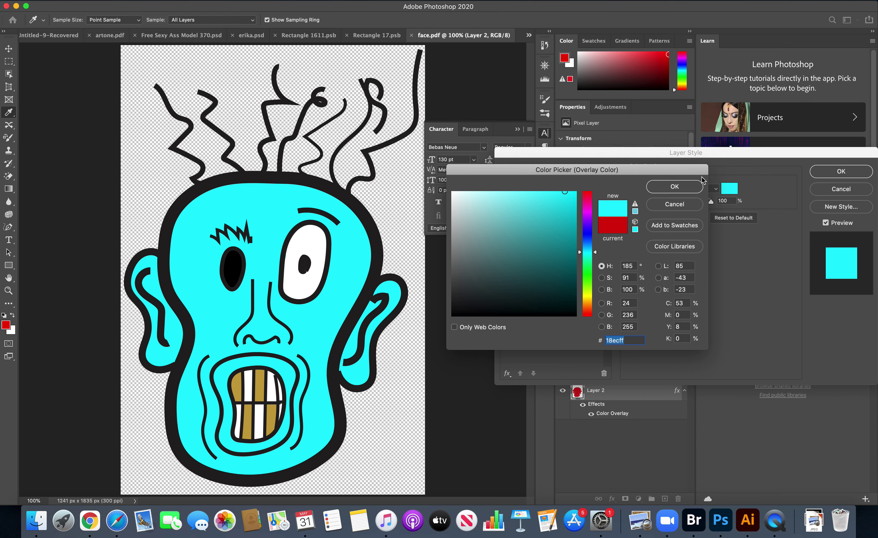
{"action": "left_click", "coordinate": [694, 186]}
{"action": "left_click", "coordinate": [813, 175]}
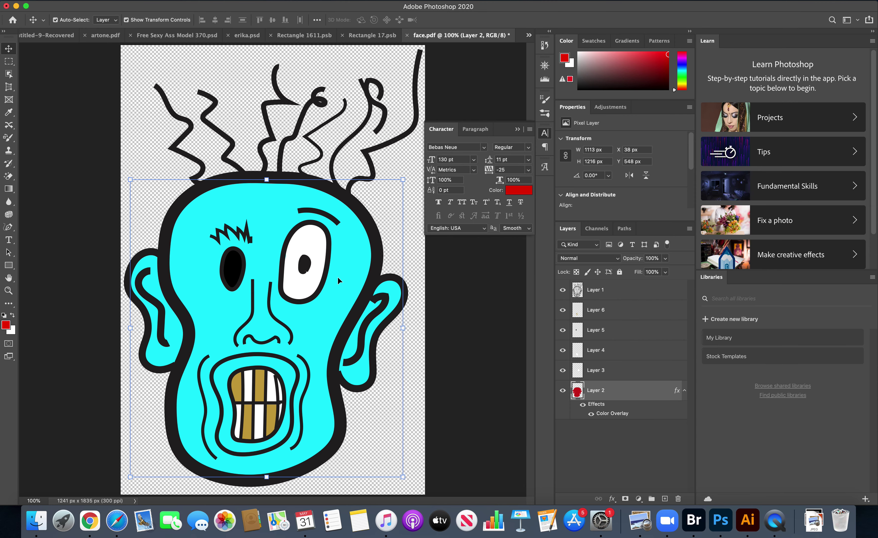
Add a Pattern Overlay to the black eye's Layer 5 with Normal blend mode and 31% scale.
{"action": "left_click", "coordinate": [230, 274]}
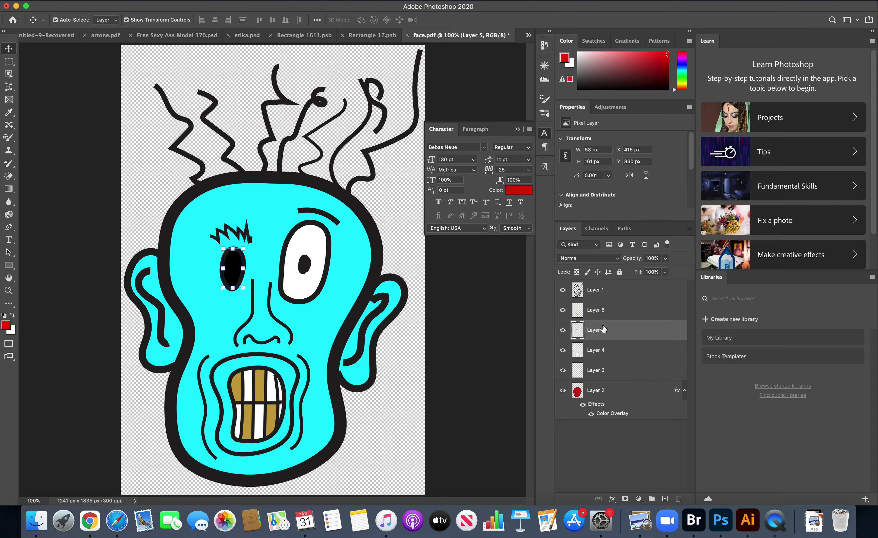
{"action": "double_click", "coordinate": [627, 329]}
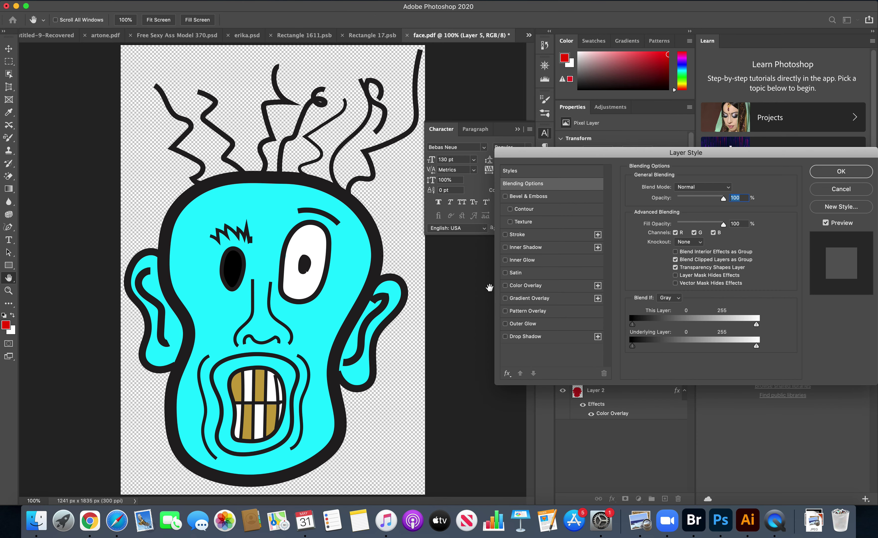
{"action": "left_click", "coordinate": [505, 312]}
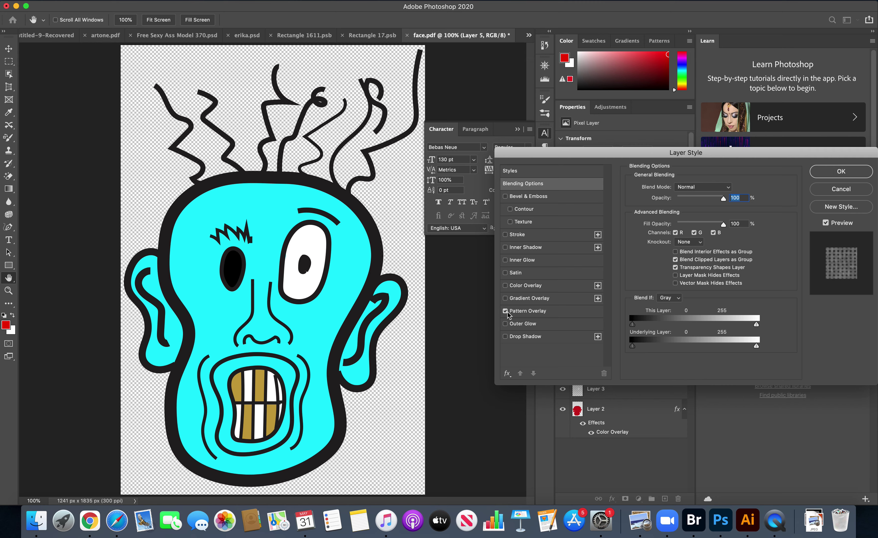
{"action": "left_click", "coordinate": [530, 312]}
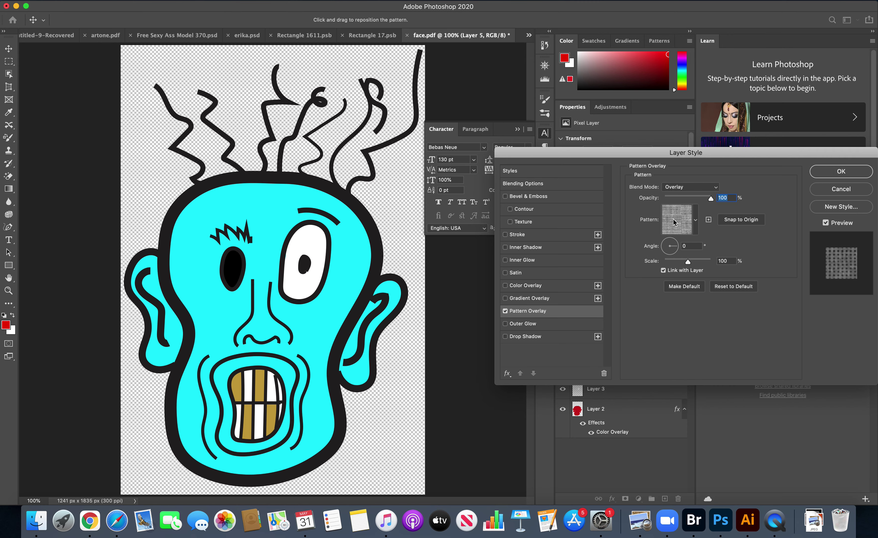
{"action": "left_click", "coordinate": [684, 187]}
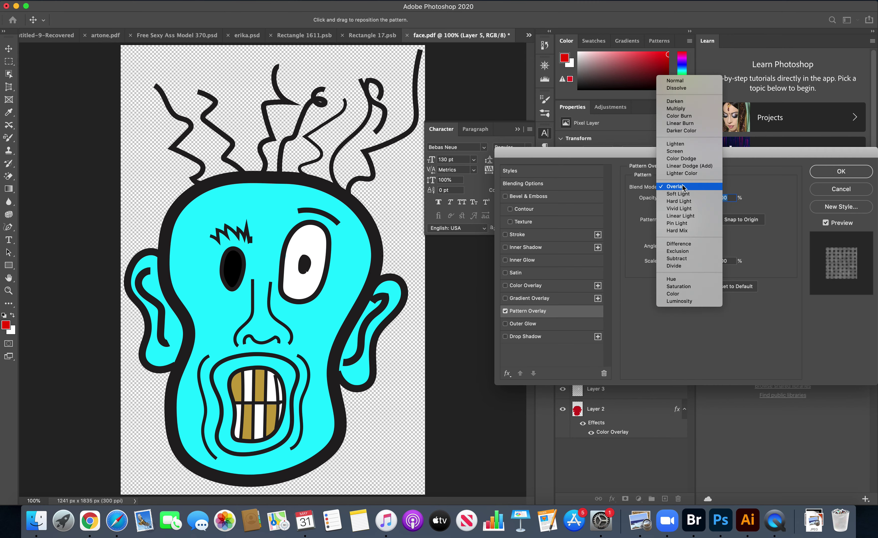
{"action": "left_click", "coordinate": [675, 83]}
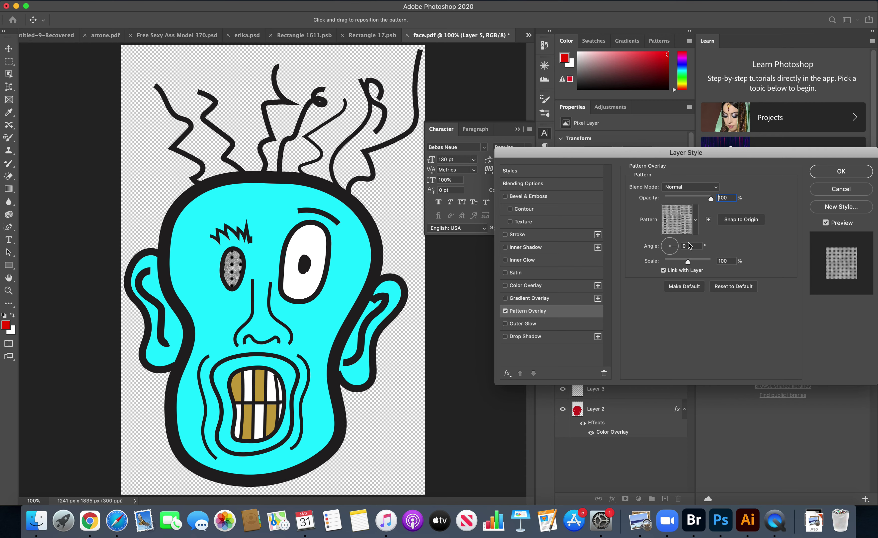
{"action": "left_click_drag", "start_coordinate": [687, 265], "coordinate": [671, 263]}
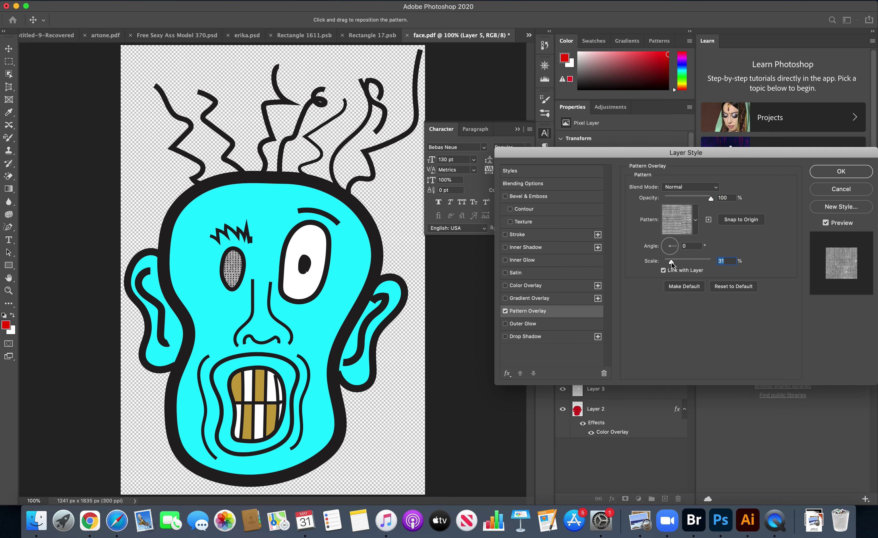
{"action": "left_click", "coordinate": [841, 172]}
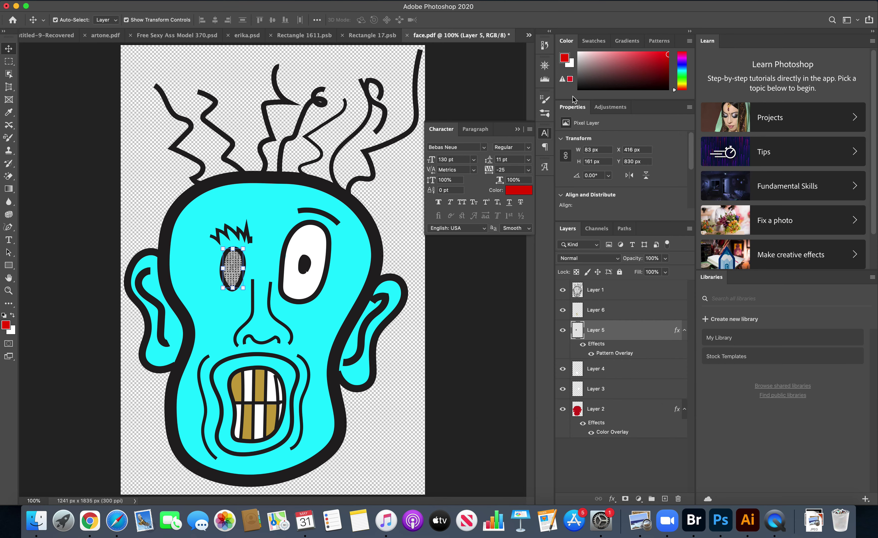
Add a new layer directly above Layer 2 and set the foreground color to light cyan 92f6ff.
{"action": "left_click", "coordinate": [337, 296]}
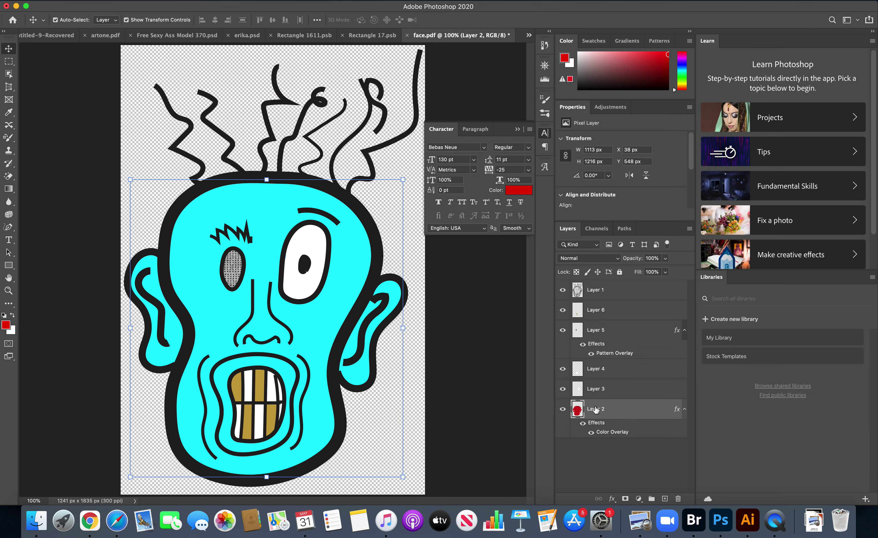
{"action": "left_click", "coordinate": [664, 499]}
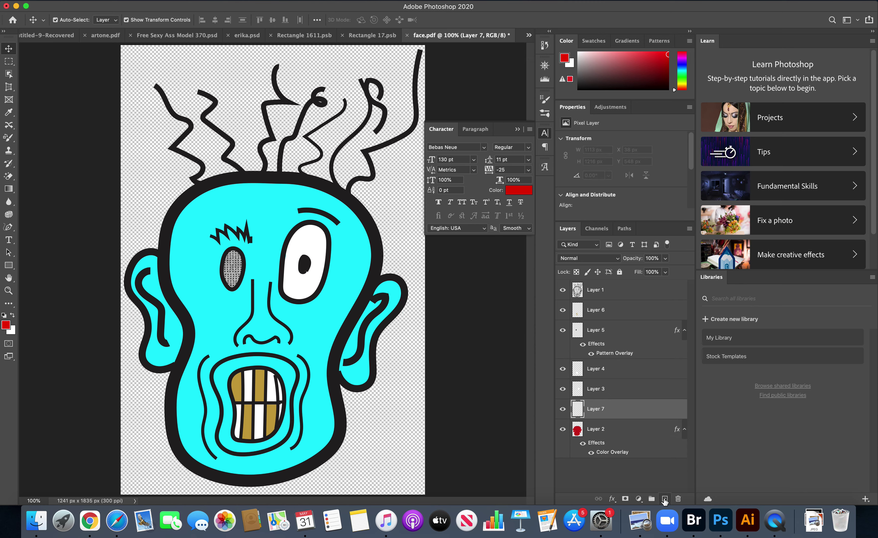
{"action": "left_click", "coordinate": [5, 325]}
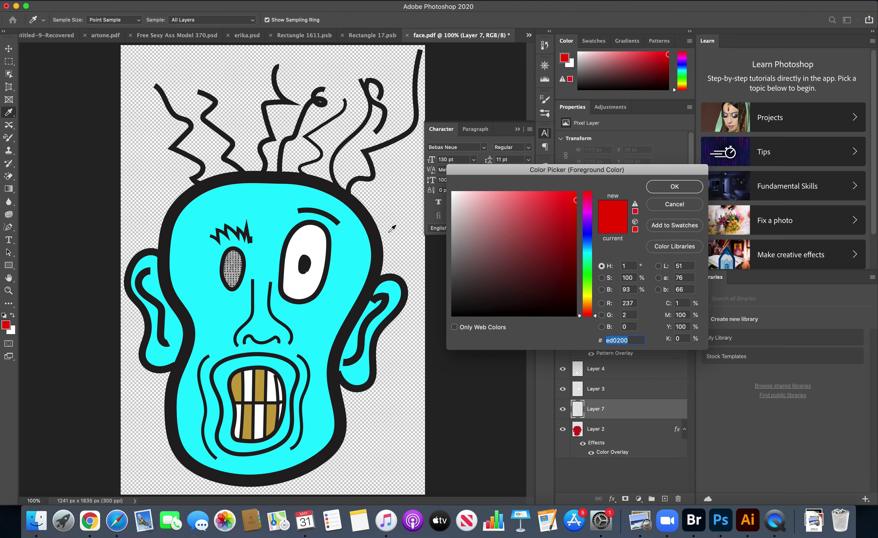
{"action": "left_click", "coordinate": [361, 257]}
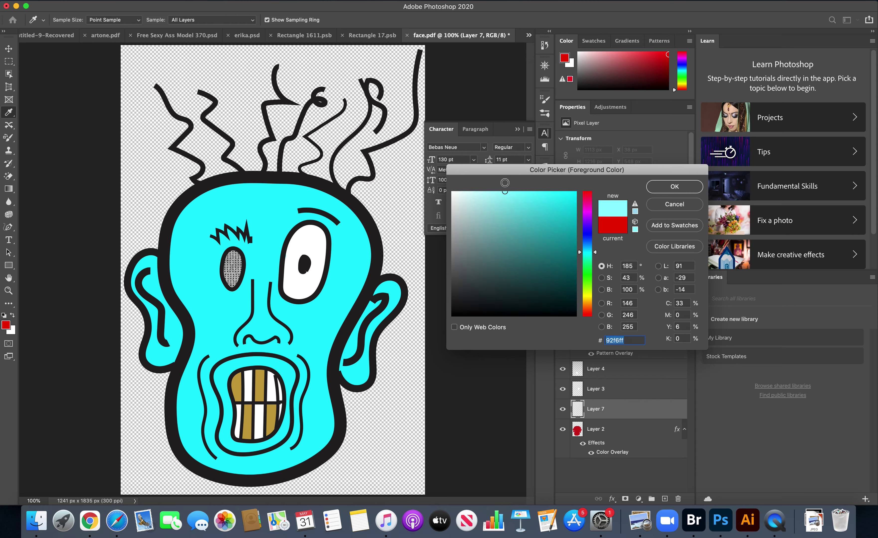
{"action": "left_click", "coordinate": [675, 186]}
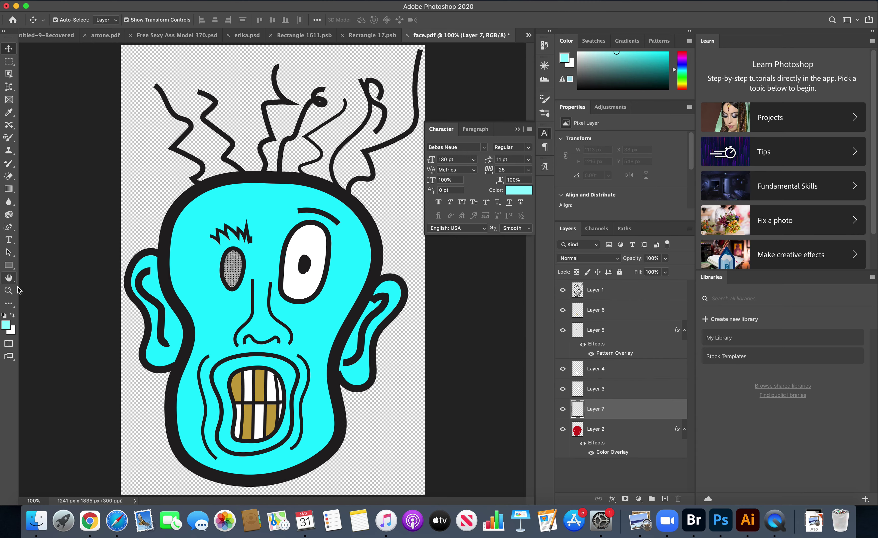
Set up the Brush tool with the Soft Round Pressure Size preset at 143 px.
{"action": "left_click", "coordinate": [9, 304]}
{"action": "left_click", "coordinate": [42, 461]}
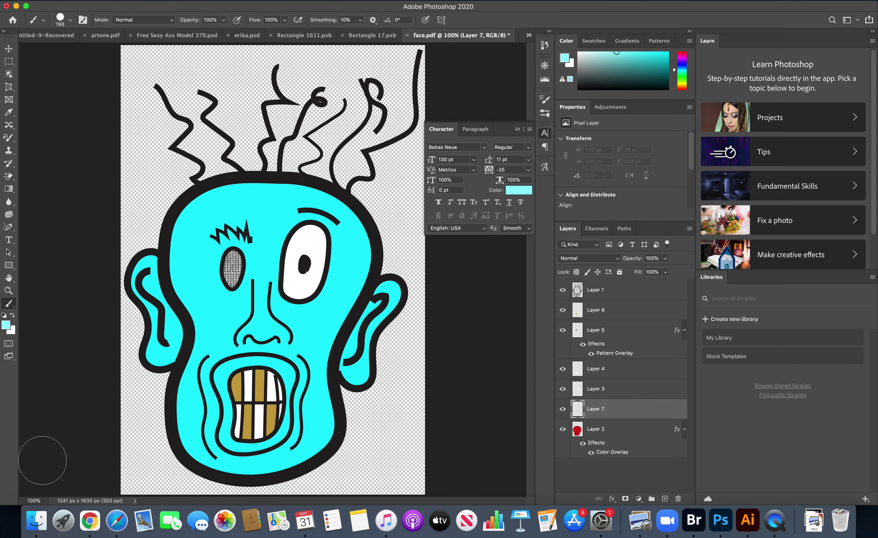
{"action": "left_click", "coordinate": [70, 20]}
{"action": "left_click", "coordinate": [38, 148]}
{"action": "left_click", "coordinate": [79, 50]}
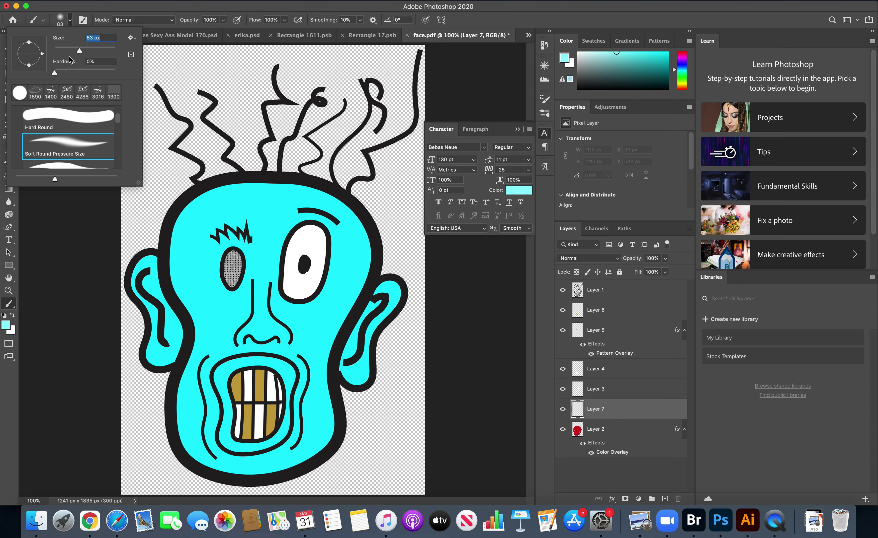
{"action": "left_click", "coordinate": [92, 51]}
Paint soft light cyan highlights on the cheeks, jaw, forehead and nose of the face on Layer 7.
{"action": "mouse_move", "coordinate": [217, 320]}
{"action": "left_mouse_down"}
{"action": "mouse_move", "coordinate": [200, 292]}
{"action": "mouse_move", "coordinate": [194, 249]}
{"action": "left_mouse_up"}
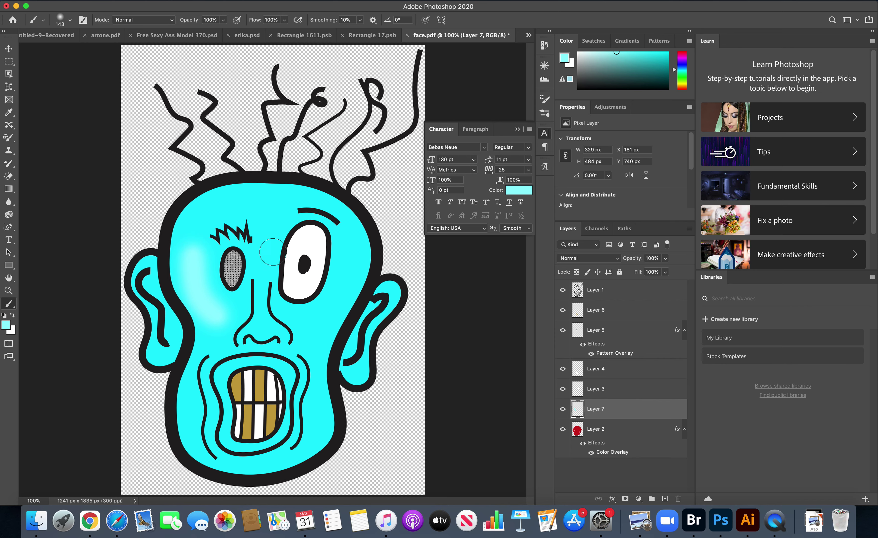
{"action": "left_click_drag", "start_coordinate": [346, 285], "coordinate": [345, 231]}
{"action": "mouse_move", "coordinate": [320, 450]}
{"action": "left_mouse_down"}
{"action": "mouse_move", "coordinate": [322, 404]}
{"action": "mouse_move", "coordinate": [309, 359]}
{"action": "left_mouse_up"}
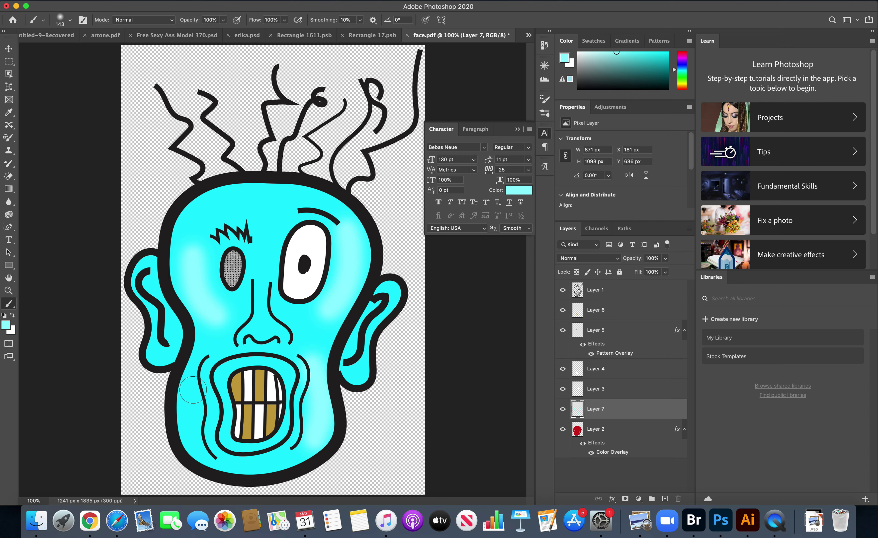
{"action": "mouse_move", "coordinate": [198, 383]}
{"action": "left_mouse_down"}
{"action": "mouse_move", "coordinate": [202, 442]}
{"action": "mouse_move", "coordinate": [230, 464]}
{"action": "left_mouse_up"}
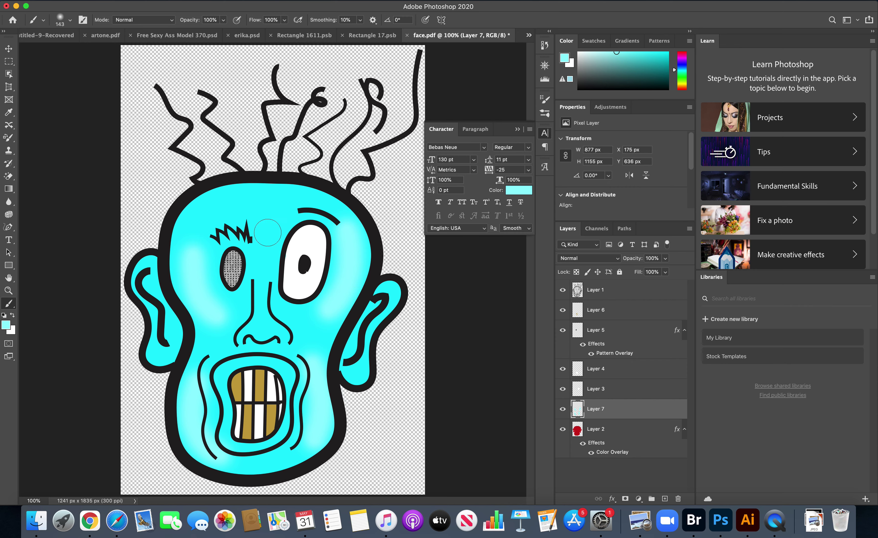
{"action": "mouse_move", "coordinate": [270, 206]}
{"action": "left_mouse_down"}
{"action": "mouse_move", "coordinate": [232, 200]}
{"action": "mouse_move", "coordinate": [205, 212]}
{"action": "mouse_move", "coordinate": [290, 201]}
{"action": "mouse_move", "coordinate": [341, 216]}
{"action": "left_mouse_up"}
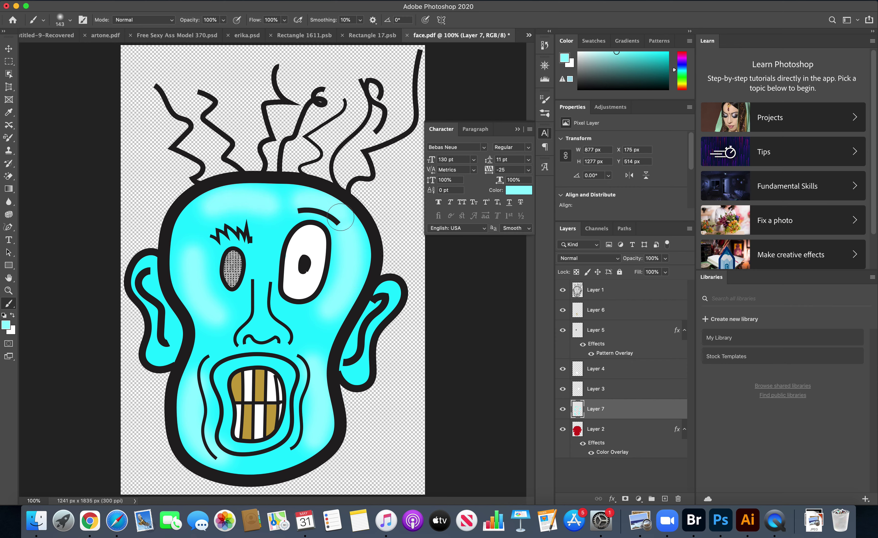
{"action": "left_click_drag", "start_coordinate": [265, 326], "coordinate": [262, 282]}
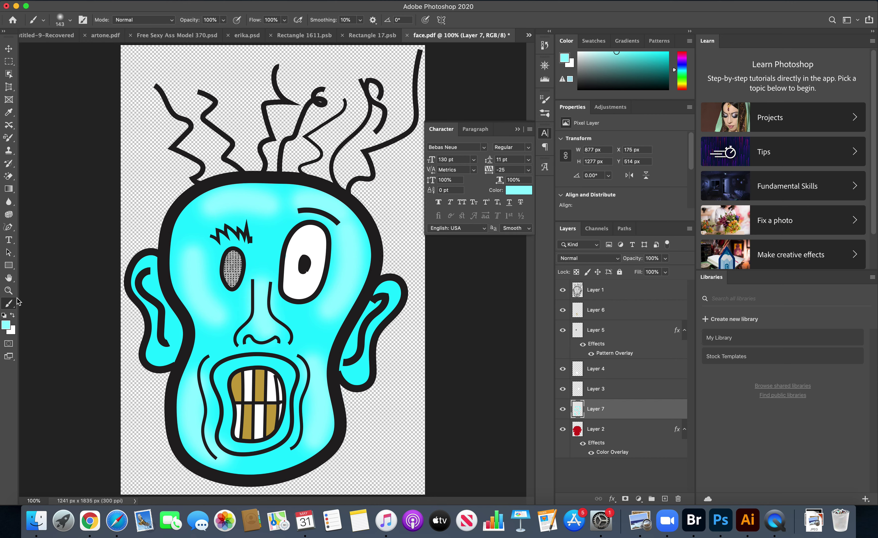
Set up the Brush tool with the Hard Round preset at 12 px.
{"action": "right_click", "coordinate": [7, 305]}
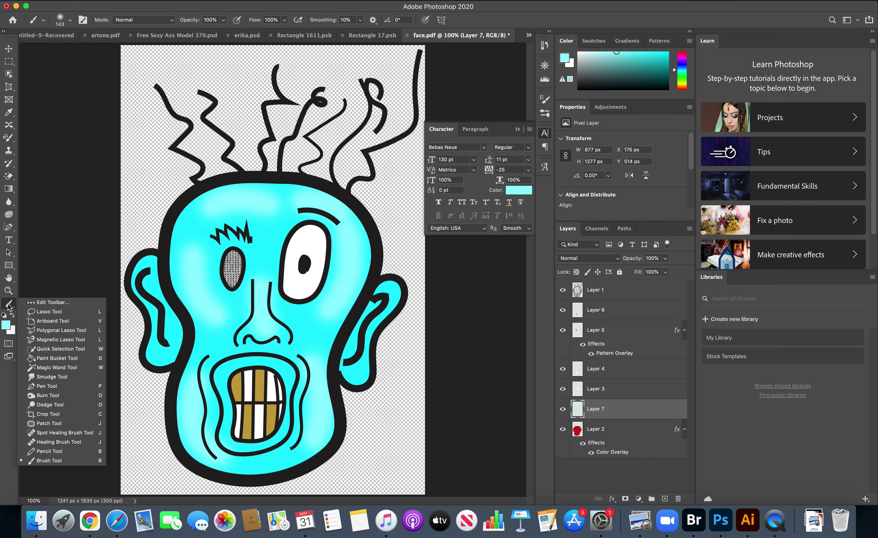
{"action": "left_click", "coordinate": [42, 462]}
{"action": "left_click", "coordinate": [70, 20]}
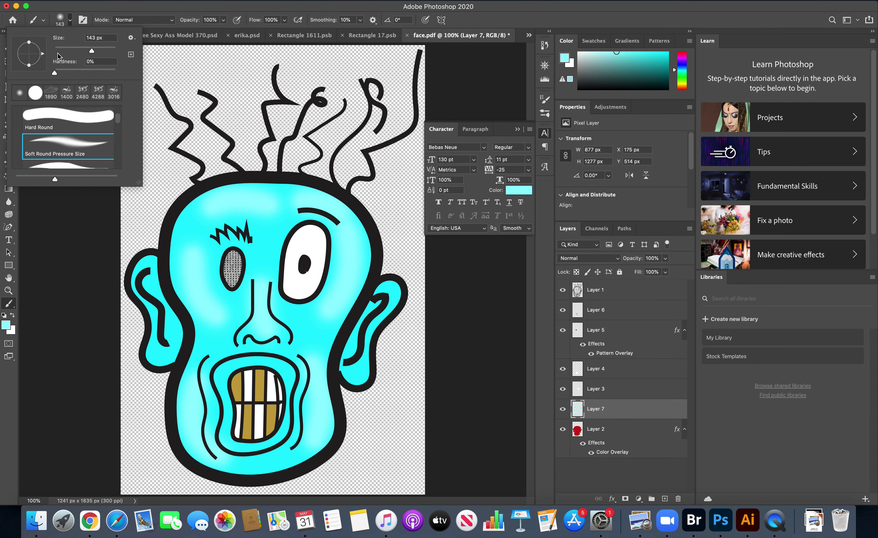
{"action": "left_click", "coordinate": [54, 115]}
{"action": "left_click", "coordinate": [58, 51]}
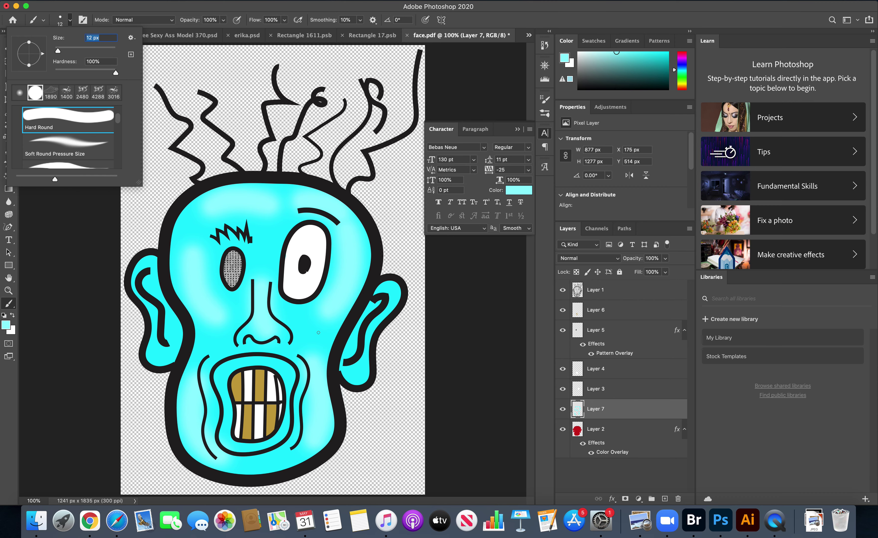
Set the foreground color to black 000000 and draw an earring outline at the earlobe on Layer 7.
{"action": "left_click", "coordinate": [6, 325]}
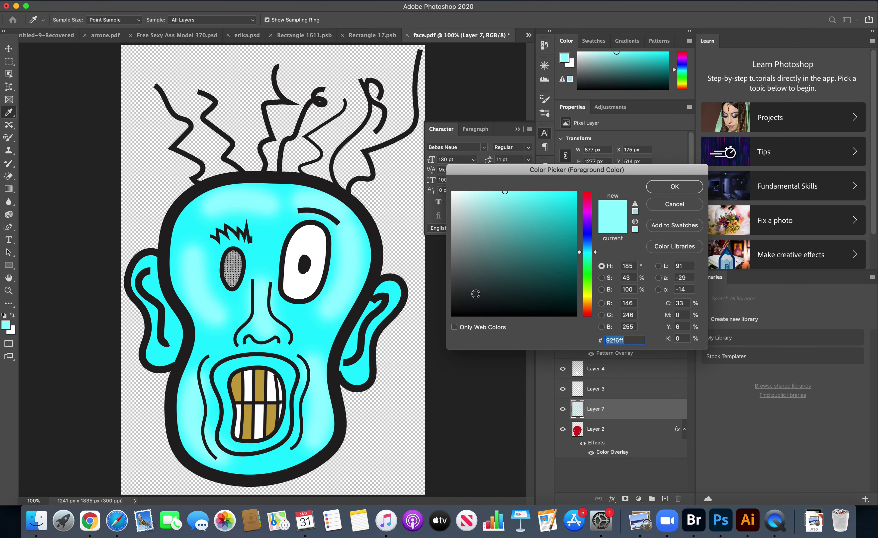
{"action": "left_click_drag", "start_coordinate": [476, 294], "coordinate": [402, 354]}
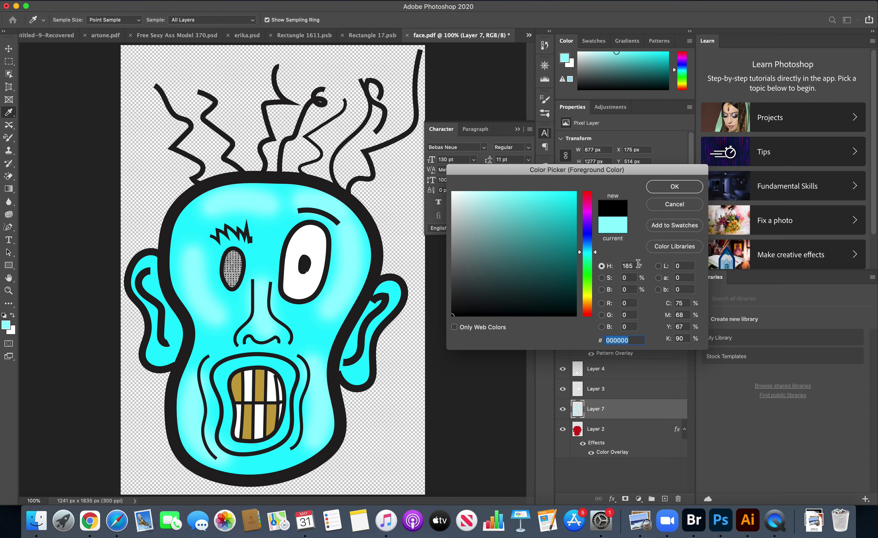
{"action": "left_click", "coordinate": [663, 187]}
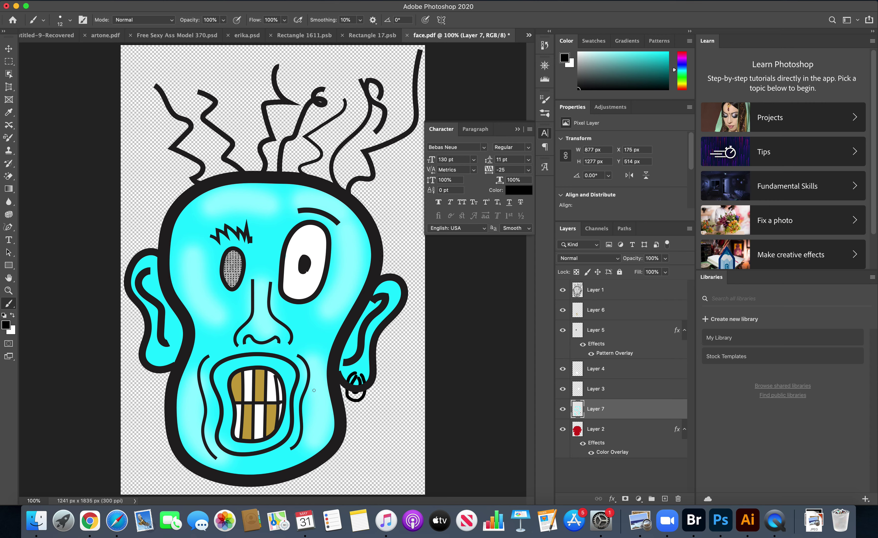
Hide Layer 1 and sample the gold of a tooth as the foreground color.
{"action": "left_click", "coordinate": [562, 291]}
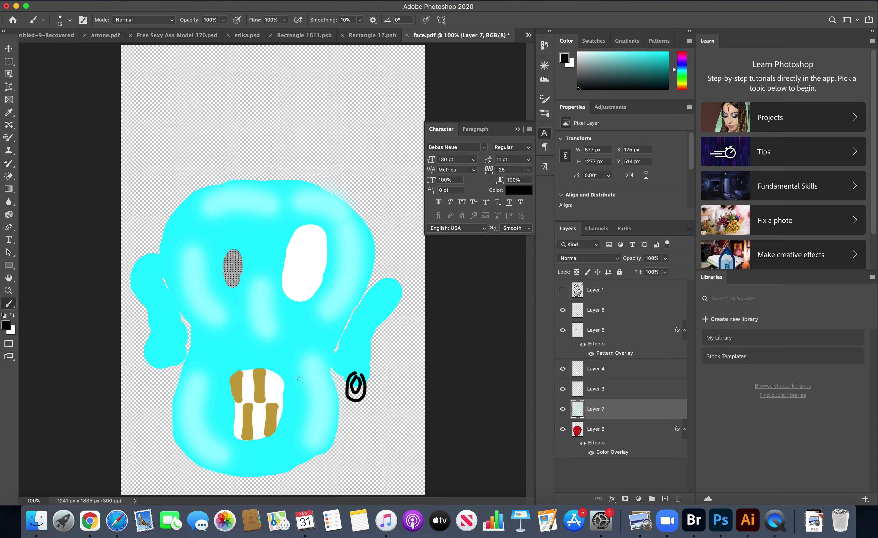
{"action": "left_click", "coordinate": [9, 328]}
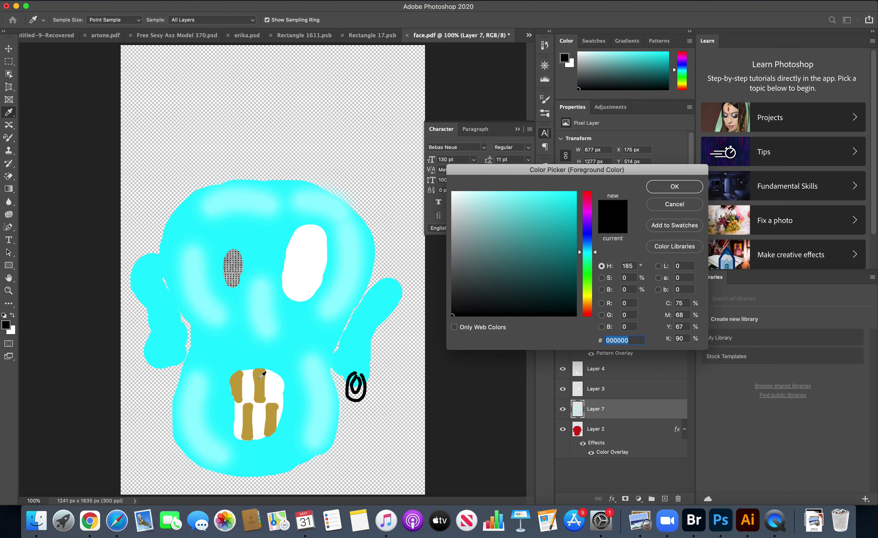
{"action": "left_click", "coordinate": [259, 388]}
{"action": "left_click", "coordinate": [666, 196]}
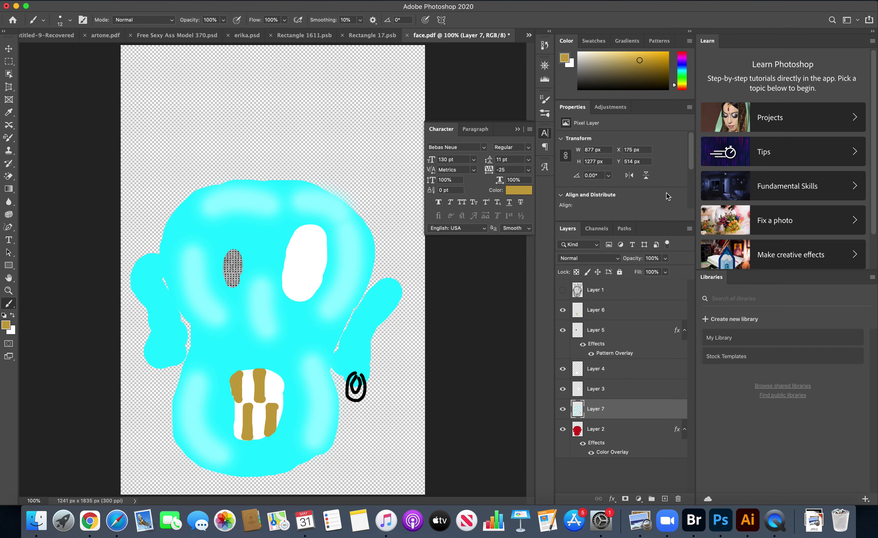
Add a new layer directly above Layer 2 and paint the earring gold between its black outlines.
{"action": "left_click", "coordinate": [632, 436]}
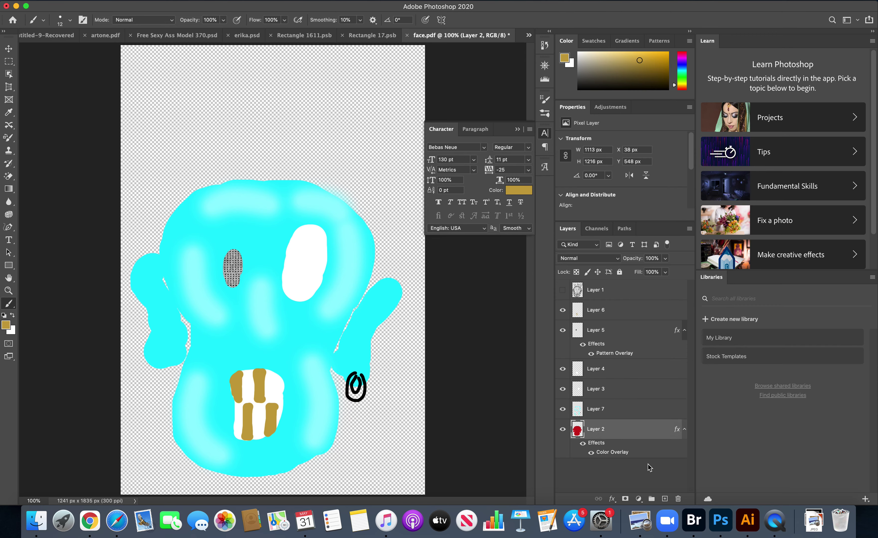
{"action": "left_click", "coordinate": [664, 498]}
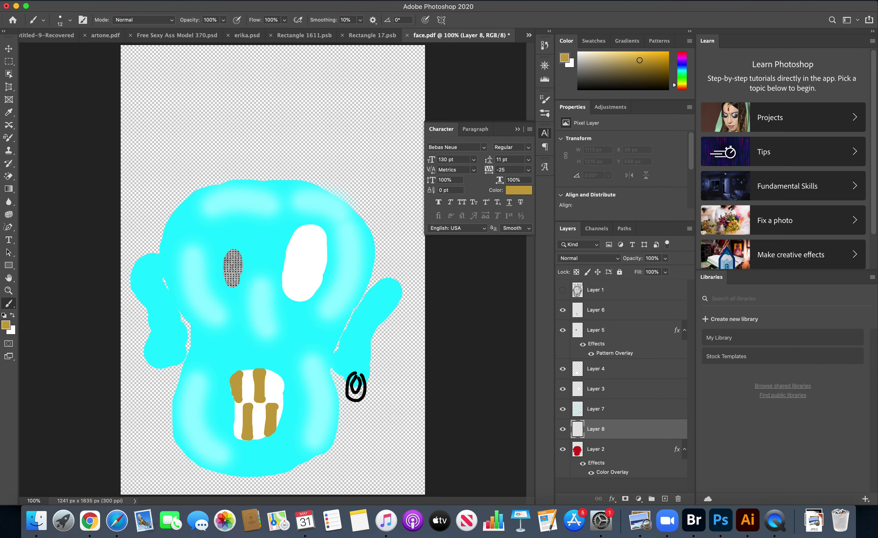
{"action": "left_click", "coordinate": [544, 65]}
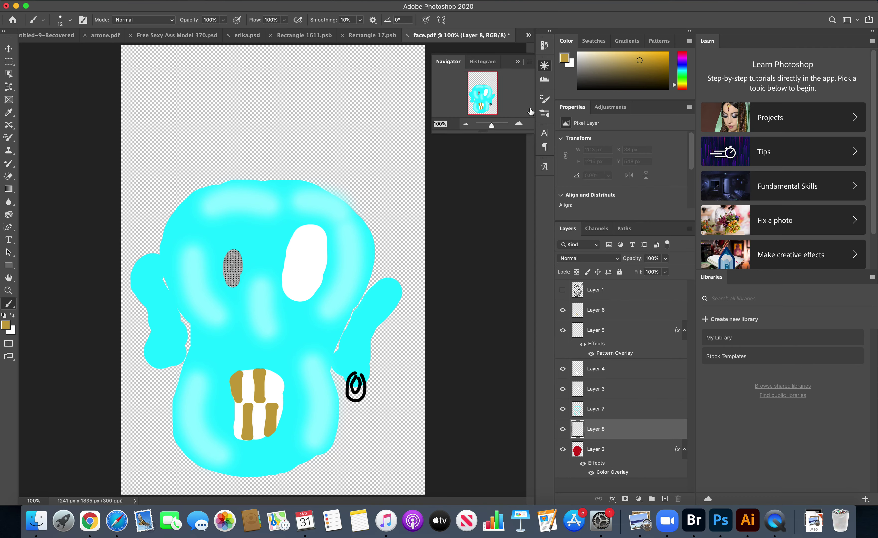
{"action": "left_click", "coordinate": [518, 124]}
{"action": "scroll", "coordinate": [482, 265], "scroll_direction": "down", "scroll_amount": 5}
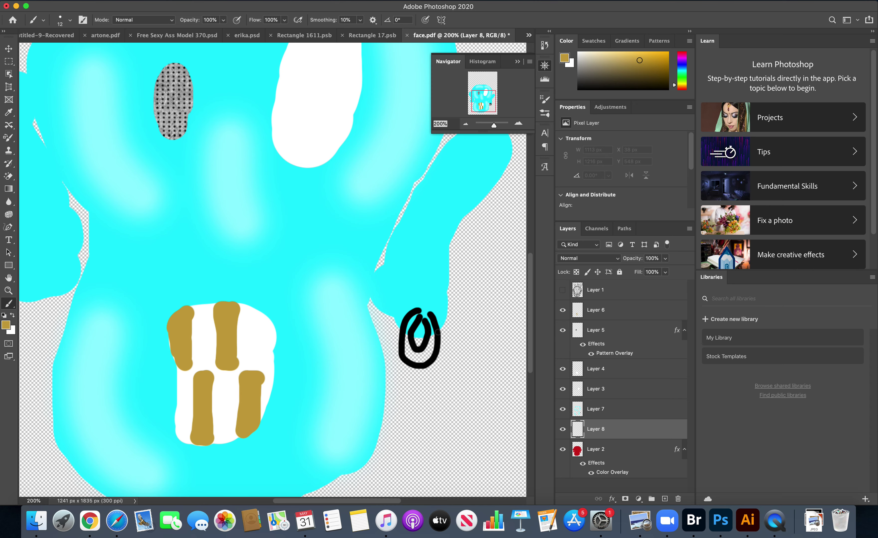
{"action": "mouse_move", "coordinate": [433, 354]}
{"action": "left_mouse_down"}
{"action": "mouse_move", "coordinate": [427, 319]}
{"action": "mouse_move", "coordinate": [429, 349]}
{"action": "mouse_move", "coordinate": [412, 352]}
{"action": "mouse_move", "coordinate": [413, 316]}
{"action": "mouse_move", "coordinate": [405, 354]}
{"action": "mouse_move", "coordinate": [425, 361]}
{"action": "mouse_move", "coordinate": [433, 352]}
{"action": "mouse_move", "coordinate": [411, 355]}
{"action": "left_mouse_up"}
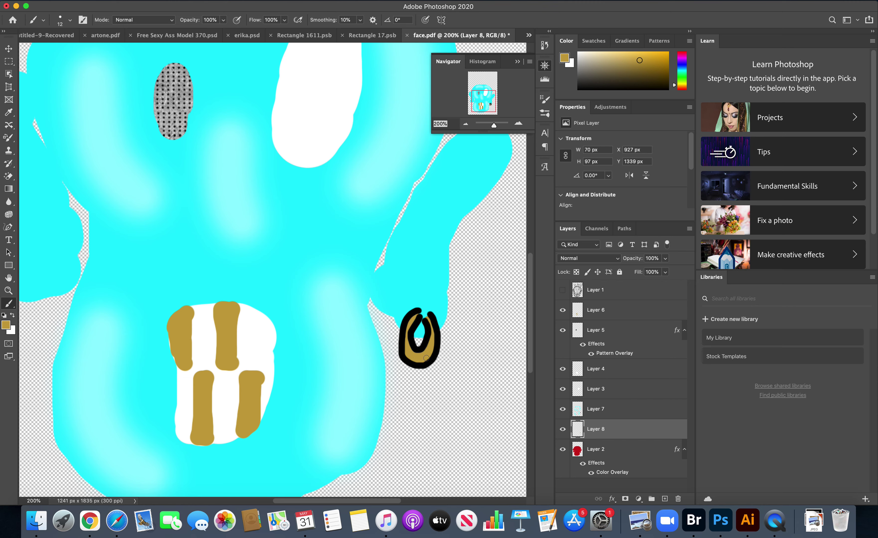
Show Layer 1 and try to move it below Layer 3 in the layer stack.
{"action": "left_click", "coordinate": [562, 290]}
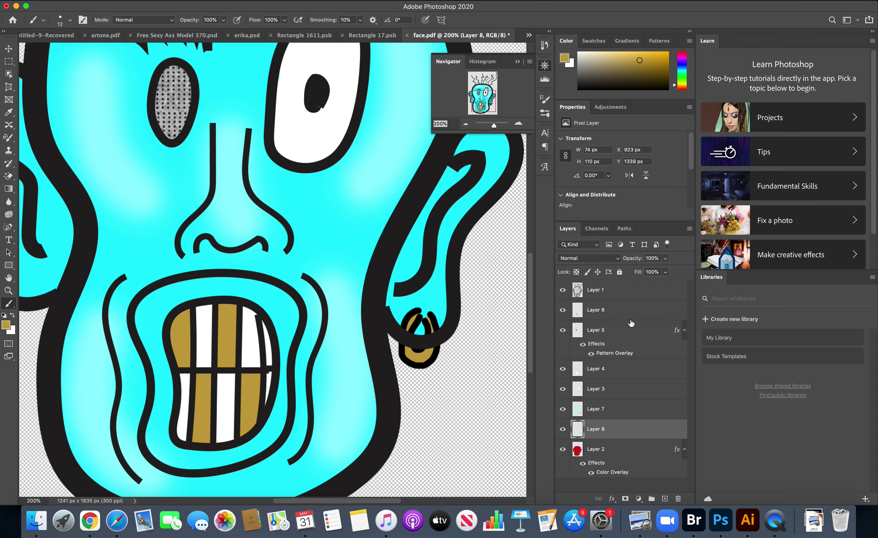
{"action": "left_click_drag", "start_coordinate": [612, 293], "coordinate": [610, 404]}
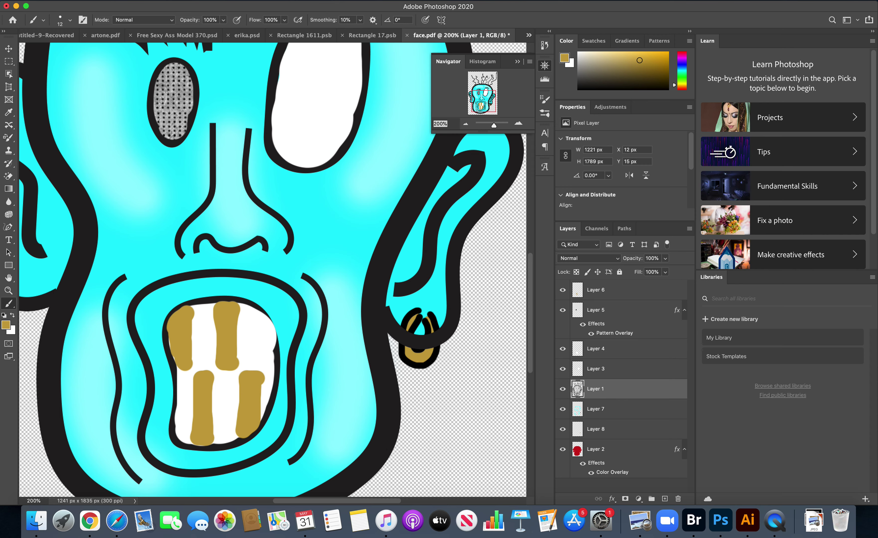
{"action": "left_click", "coordinate": [99, 3]}
{"action": "left_click", "coordinate": [102, 8]}
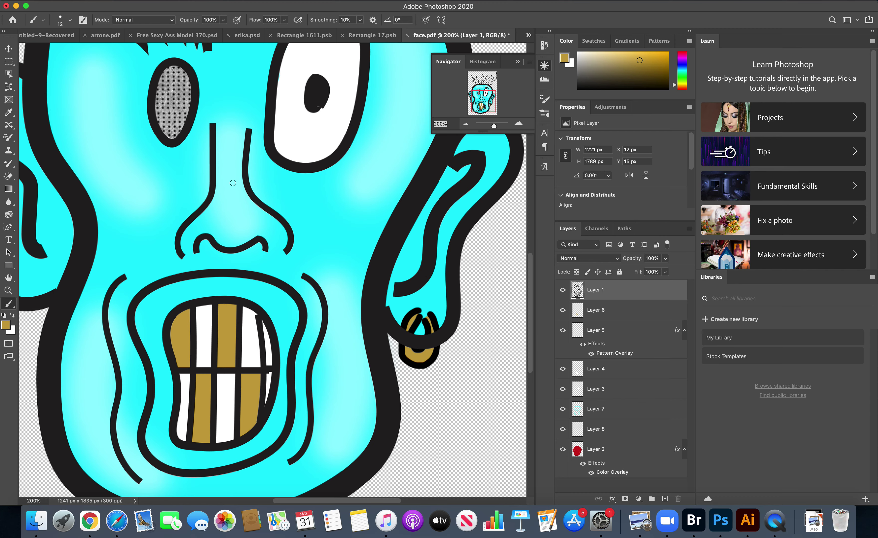
Undo the layer visibility changes, the gold fill, the added layer and the black earring strokes on Layer 7.
{"action": "left_click", "coordinate": [98, 3]}
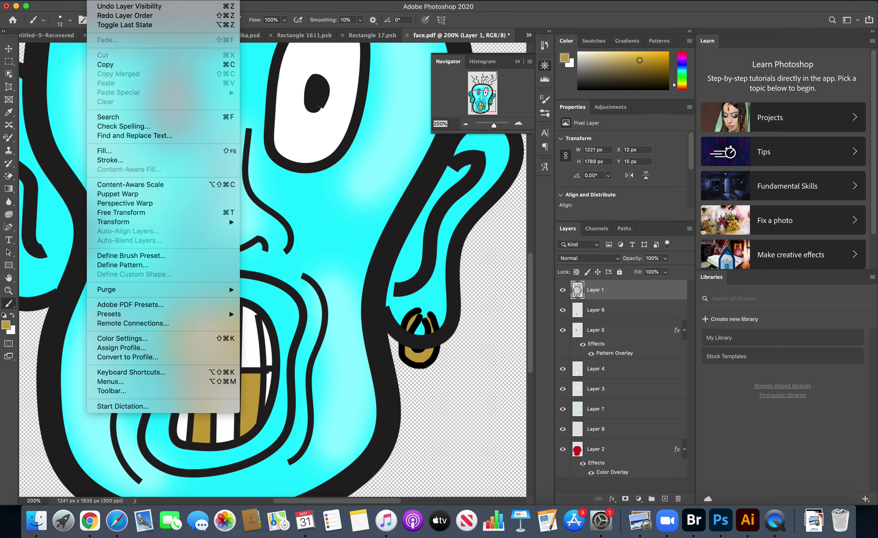
{"action": "left_click", "coordinate": [102, 6]}
{"action": "left_click", "coordinate": [99, 1]}
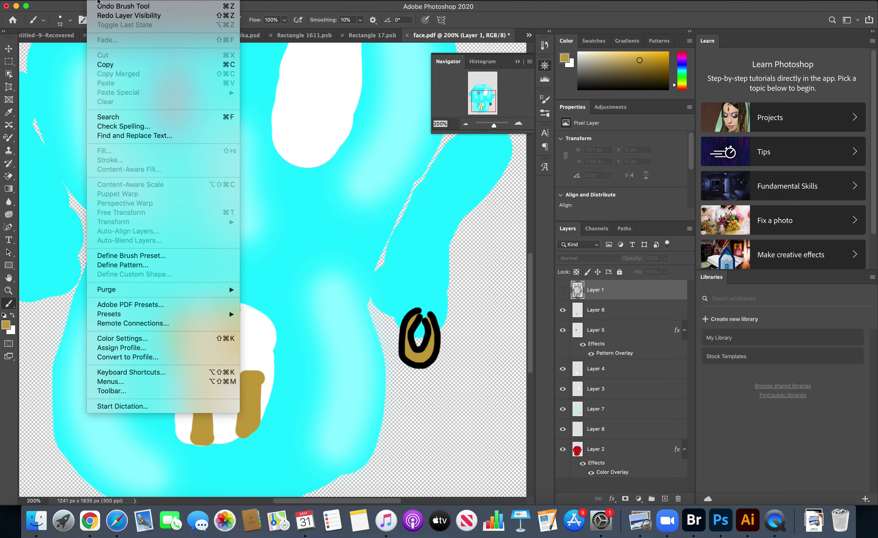
{"action": "left_click", "coordinate": [100, 6]}
{"action": "left_click", "coordinate": [98, 2]}
{"action": "left_click", "coordinate": [100, 5]}
{"action": "left_click", "coordinate": [98, 2]}
{"action": "left_click", "coordinate": [102, 7]}
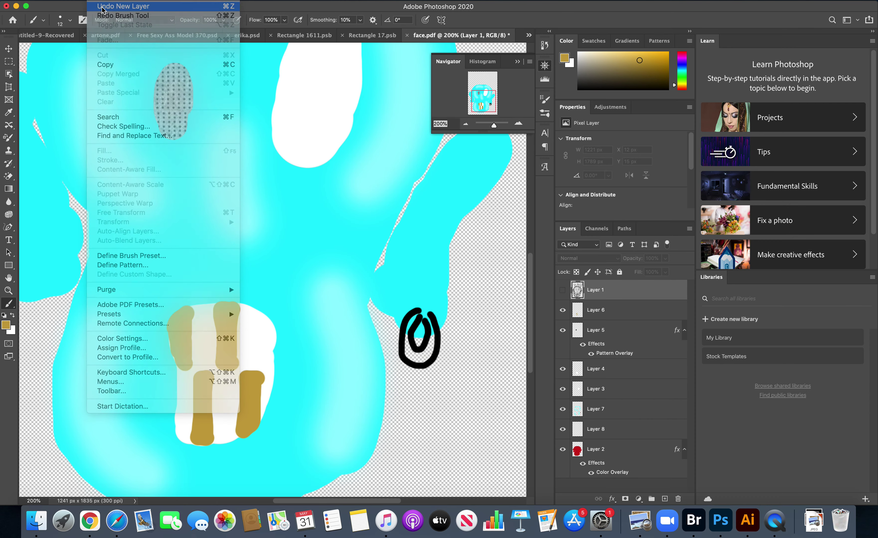
{"action": "left_click", "coordinate": [100, 3]}
{"action": "left_click", "coordinate": [104, 6]}
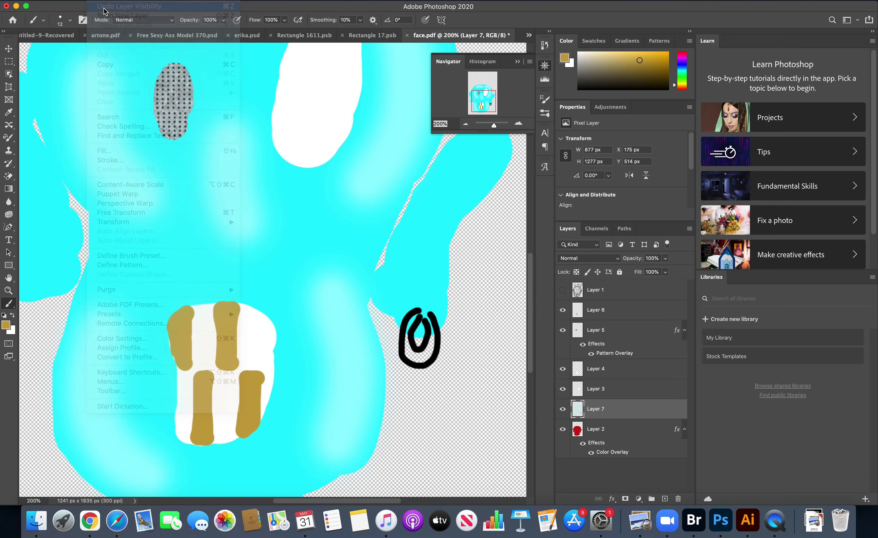
{"action": "left_click", "coordinate": [103, 1]}
{"action": "left_click", "coordinate": [105, 6]}
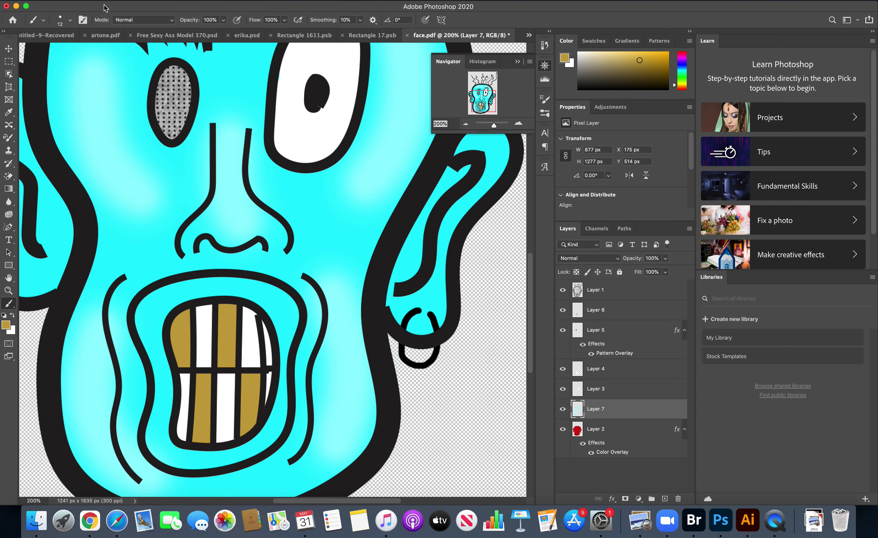
{"action": "left_click", "coordinate": [101, 3]}
{"action": "left_click", "coordinate": [104, 7]}
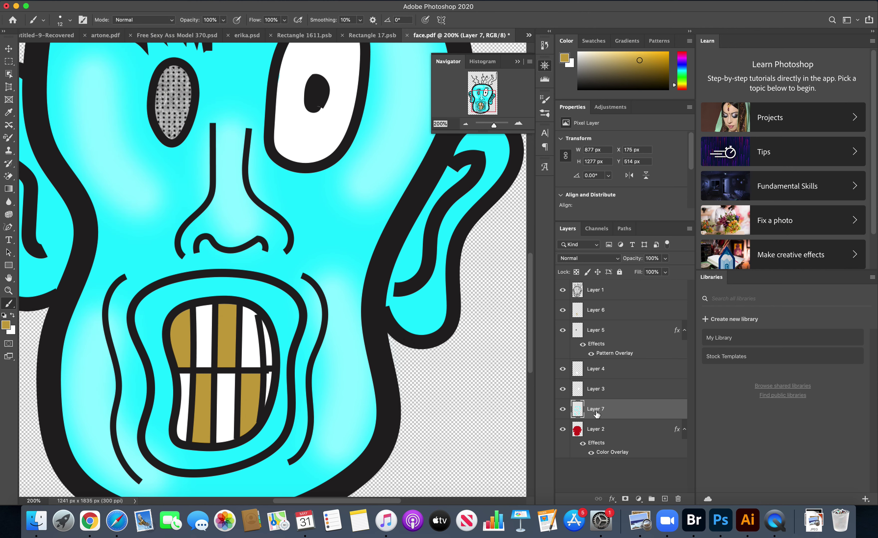
Add a new layer directly above Layer 7, and undo a trial gold dab on the earlobe.
{"action": "left_click", "coordinate": [664, 498]}
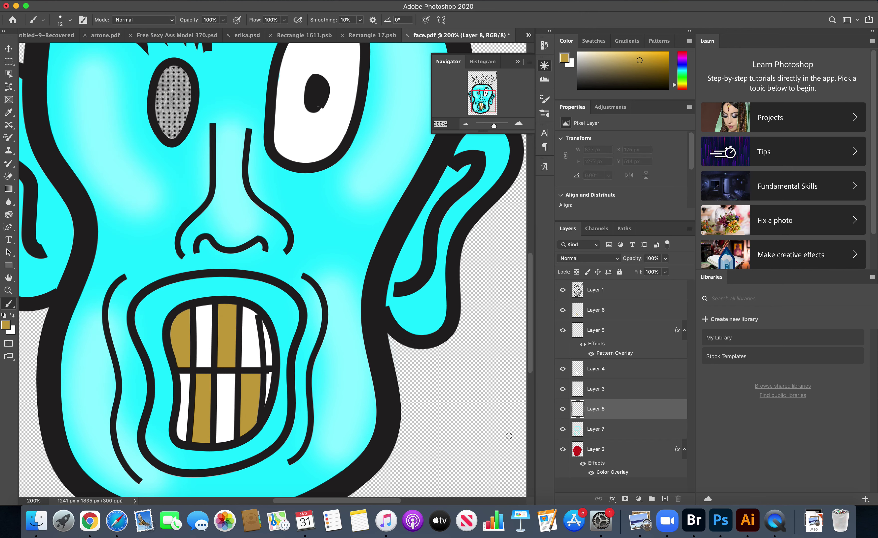
{"action": "left_click", "coordinate": [414, 317]}
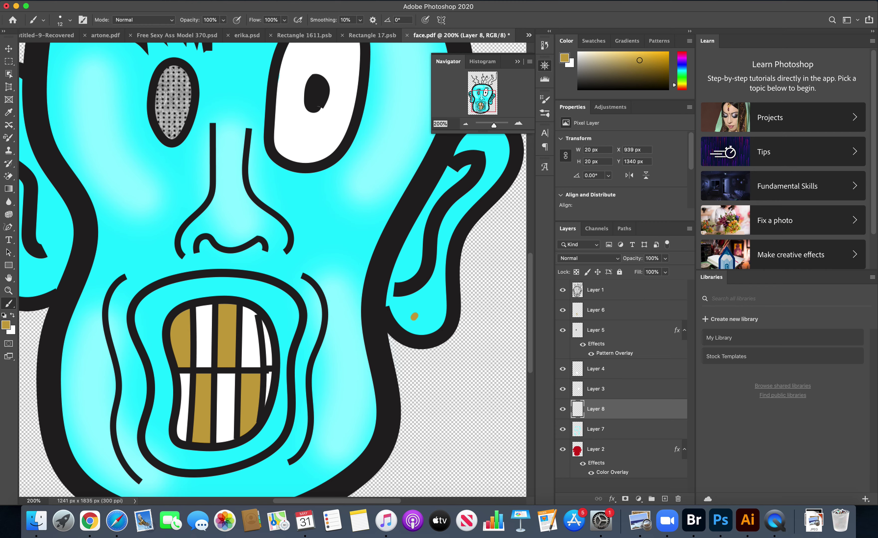
{"action": "left_click", "coordinate": [94, 0]}
{"action": "left_click", "coordinate": [112, 6]}
Set the foreground color to black 000000 and draw an earring outline about 85 × 106 px through the earlobe on Layer 8.
{"action": "left_click", "coordinate": [5, 326]}
{"action": "left_click", "coordinate": [402, 352]}
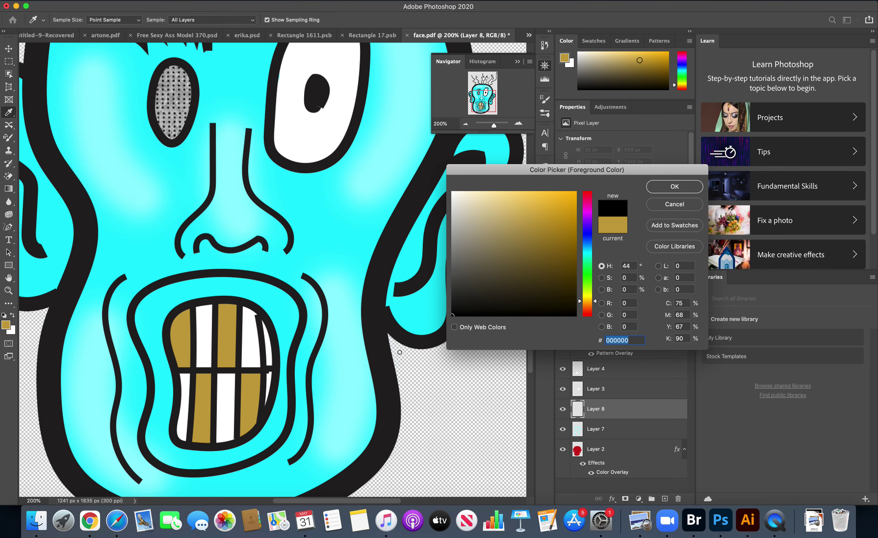
{"action": "left_click", "coordinate": [670, 188]}
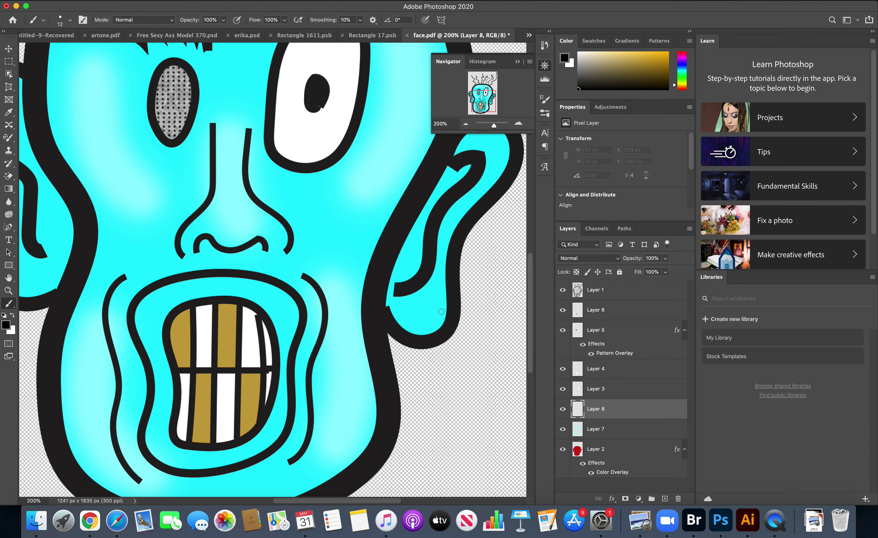
{"action": "mouse_move", "coordinate": [420, 320]}
{"action": "left_mouse_down"}
{"action": "mouse_move", "coordinate": [409, 352]}
{"action": "mouse_move", "coordinate": [423, 365]}
{"action": "mouse_move", "coordinate": [442, 357]}
{"action": "mouse_move", "coordinate": [432, 323]}
{"action": "left_mouse_up"}
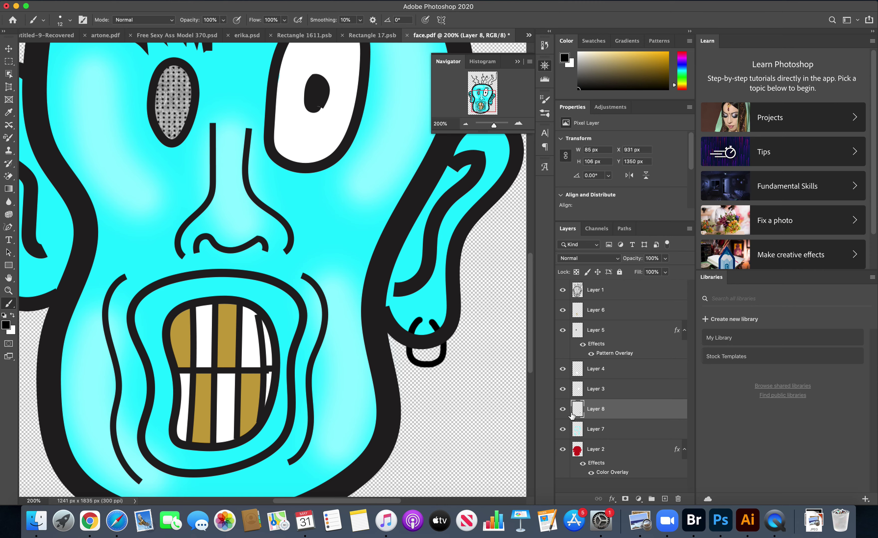
Move Layer 8 above Layer 1 and paint the black center of the earring.
{"action": "left_click_drag", "start_coordinate": [600, 409], "coordinate": [592, 283]}
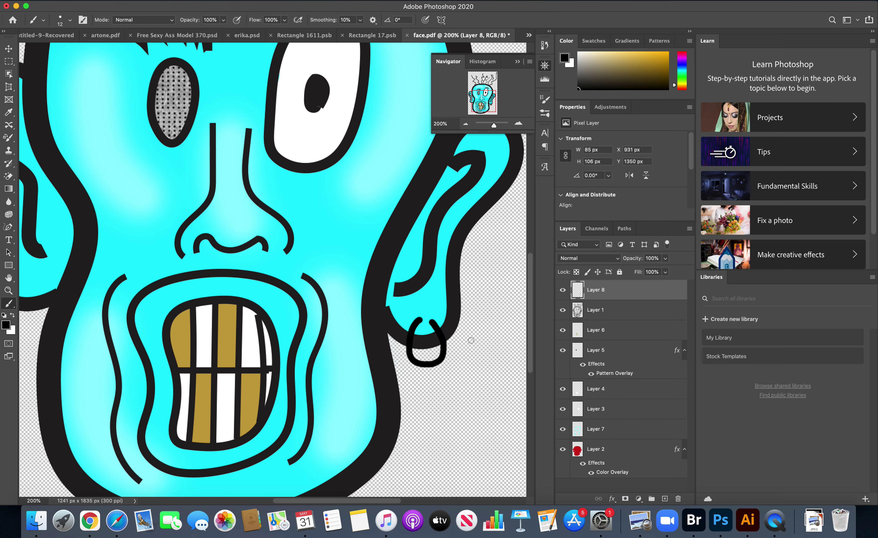
{"action": "mouse_move", "coordinate": [428, 329]}
{"action": "left_mouse_down"}
{"action": "mouse_move", "coordinate": [432, 350]}
{"action": "mouse_move", "coordinate": [425, 332]}
{"action": "left_mouse_up"}
Add a new layer directly above Layer 1 and set the foreground color to gold c5a13f sampled from a tooth.
{"action": "left_click", "coordinate": [630, 314]}
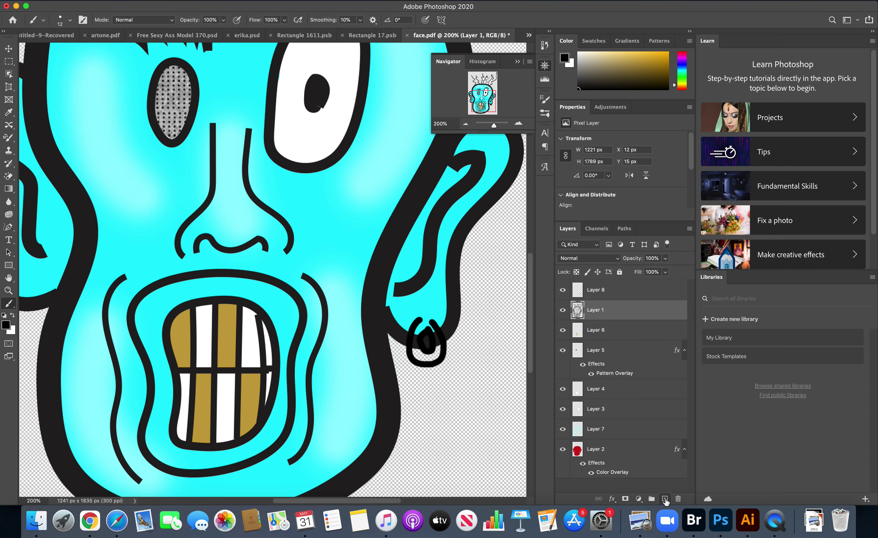
{"action": "left_click", "coordinate": [665, 499]}
{"action": "left_click", "coordinate": [6, 325]}
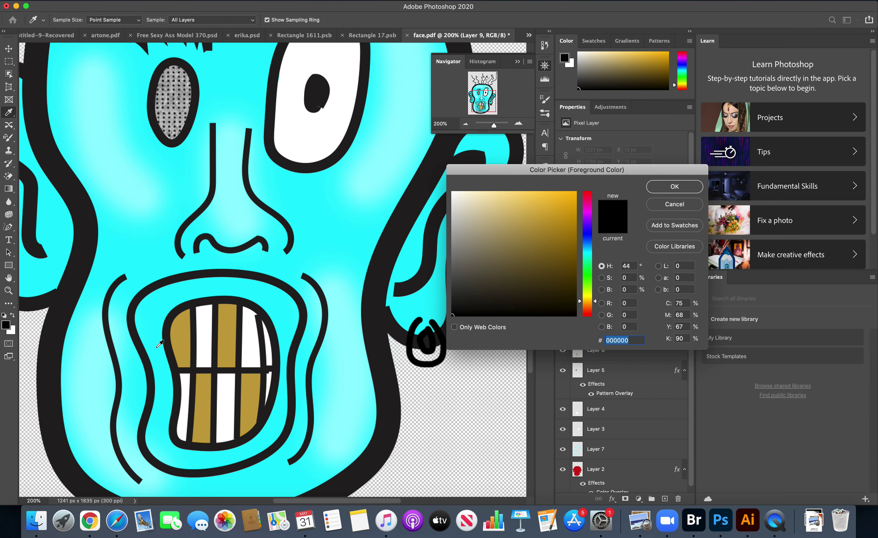
{"action": "left_click", "coordinate": [230, 335]}
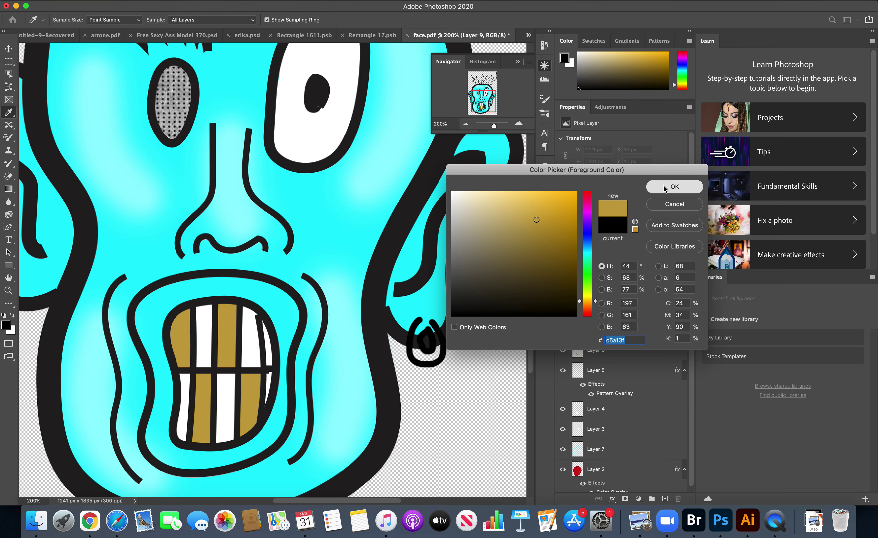
{"action": "left_click", "coordinate": [674, 186]}
Paint the earring gold on the new layer, filling the area between the outline and the black center.
{"action": "key", "text": "b"}
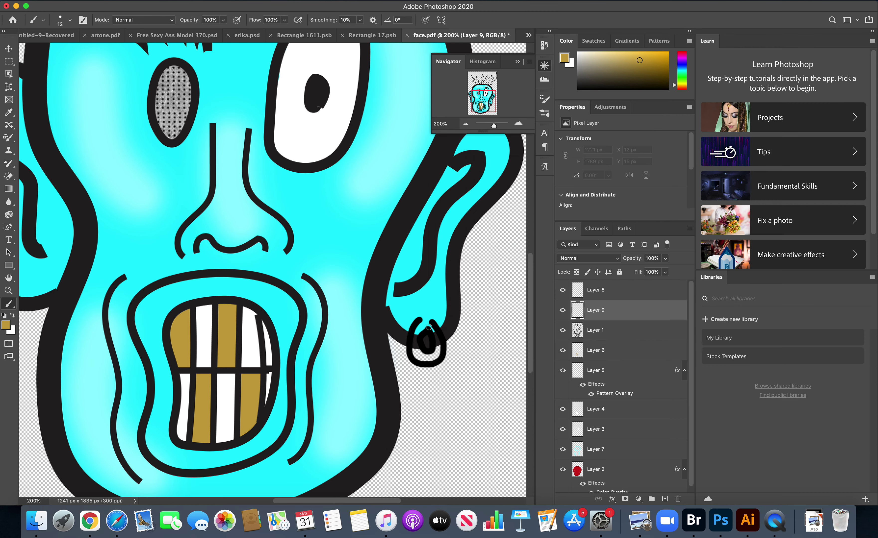
{"action": "mouse_move", "coordinate": [428, 326]}
{"action": "left_mouse_down"}
{"action": "mouse_move", "coordinate": [436, 342]}
{"action": "mouse_move", "coordinate": [430, 359]}
{"action": "mouse_move", "coordinate": [417, 349]}
{"action": "mouse_move", "coordinate": [421, 329]}
{"action": "left_mouse_up"}
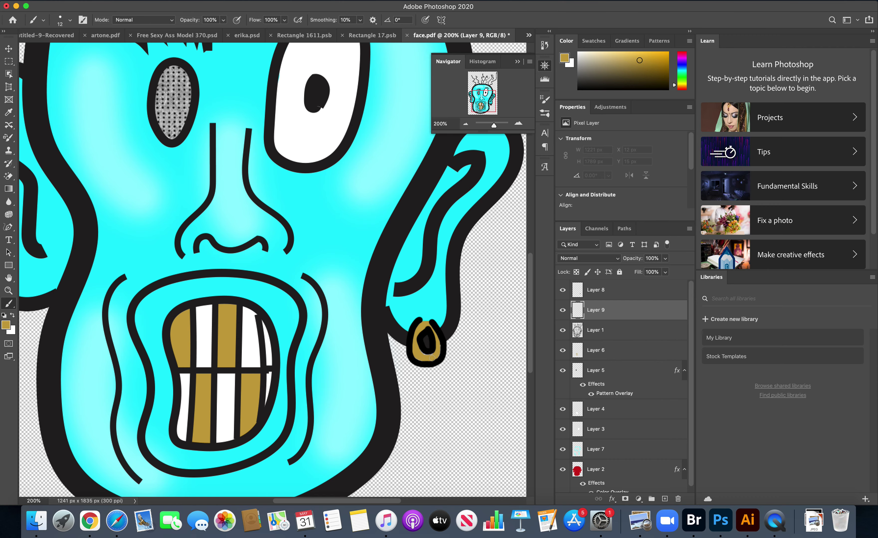
{"action": "left_click", "coordinate": [465, 124]}
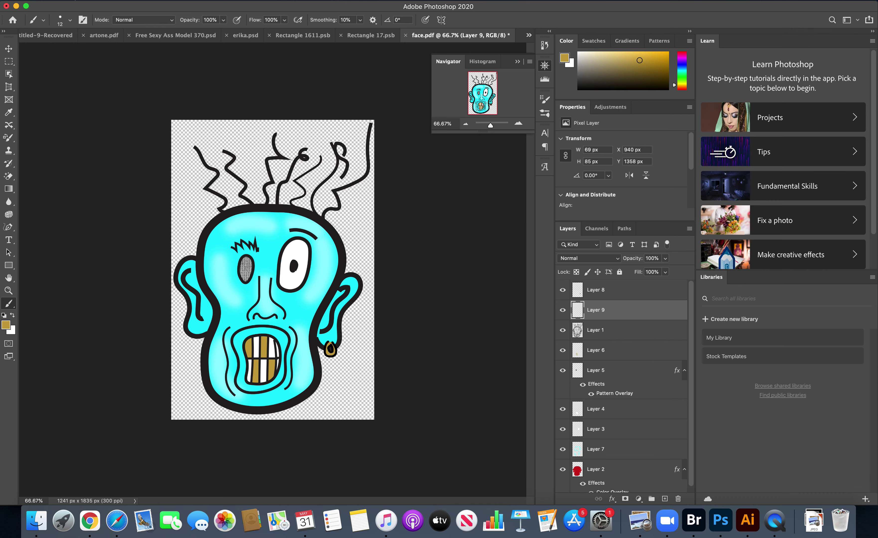
Start opening another file from the Downloads folder and search the Mac for "tshirt".
{"action": "left_click", "coordinate": [74, 0]}
{"action": "left_click", "coordinate": [93, 18]}
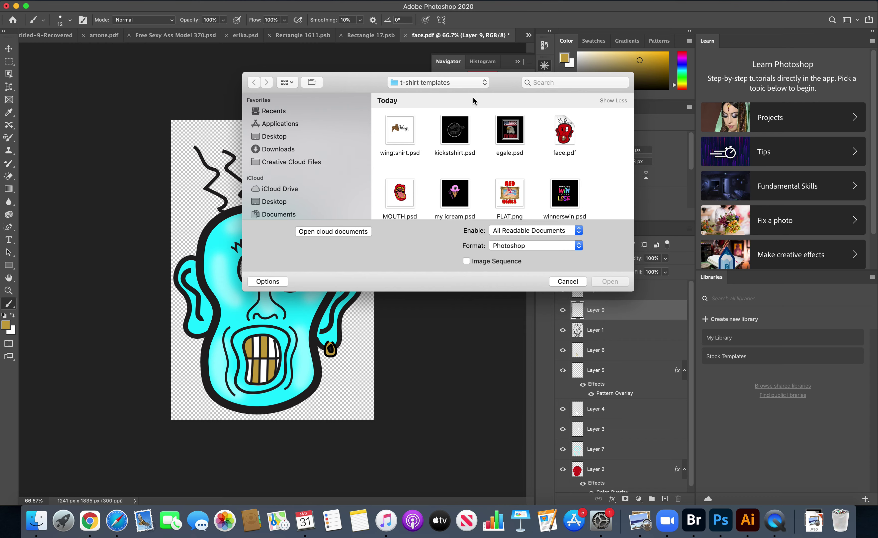
{"action": "left_click", "coordinate": [268, 149]}
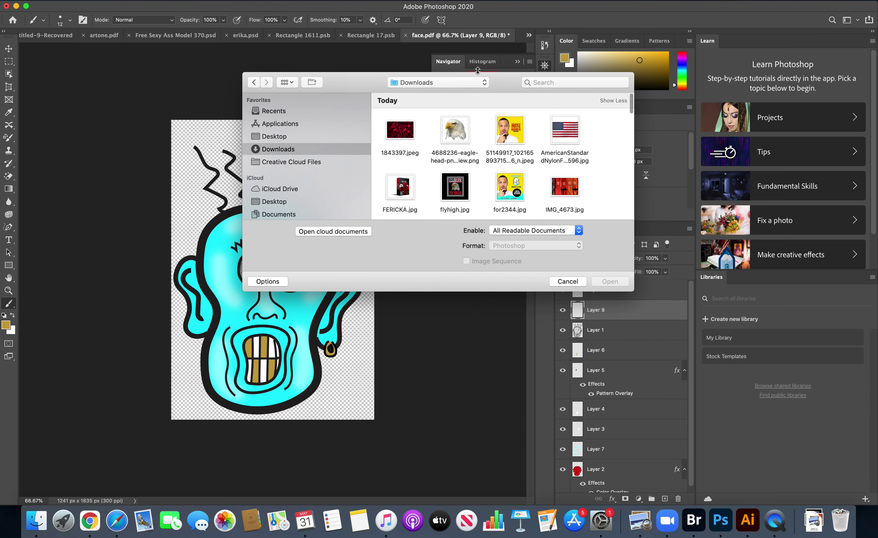
{"action": "left_click", "coordinate": [549, 83]}
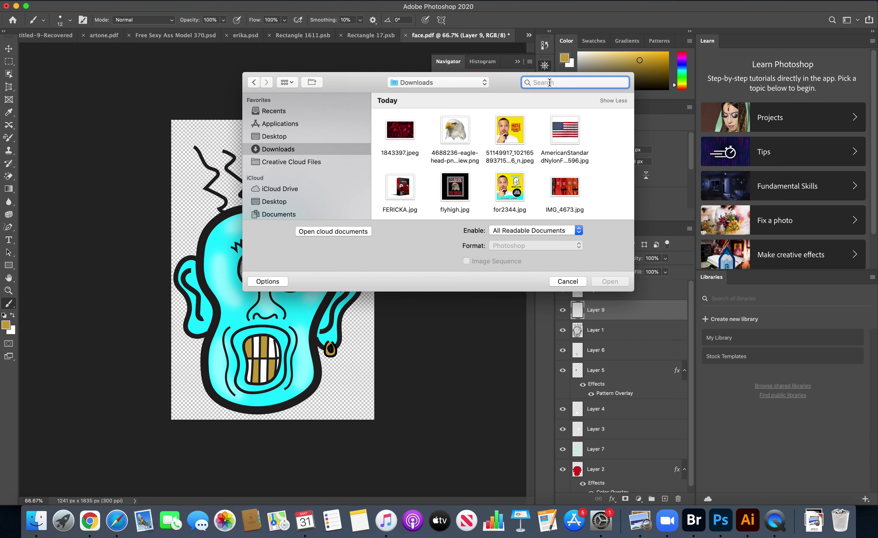
{"action": "type", "text": "tsh"}
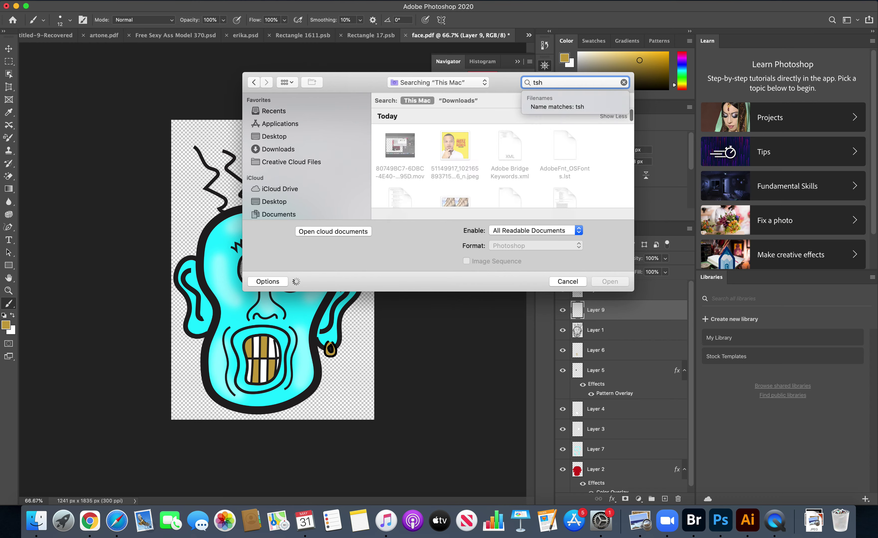
{"action": "type", "text": "irt"}
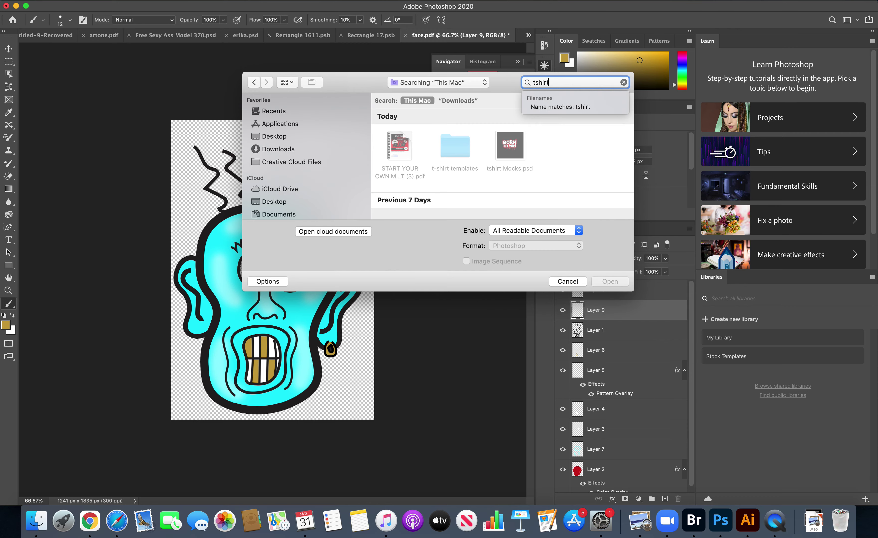
Look through the dated groups of t-shirt search results for a usable t-shirt mockup file.
{"action": "scroll", "coordinate": [501, 182], "scroll_direction": "down", "scroll_amount": 5}
{"action": "scroll", "coordinate": [500, 181], "scroll_direction": "down", "scroll_amount": 10}
{"action": "scroll", "coordinate": [499, 177], "scroll_direction": "right", "scroll_amount": 10}
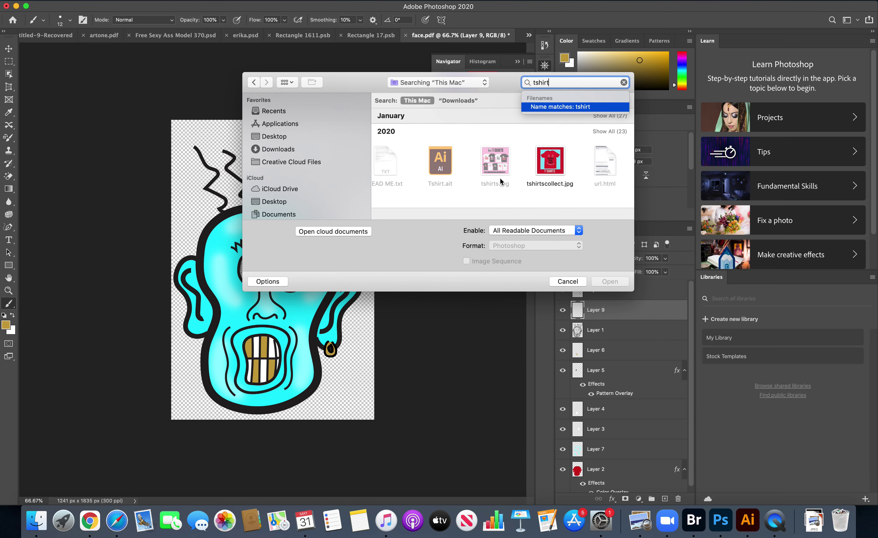
{"action": "scroll", "coordinate": [499, 178], "scroll_direction": "left", "scroll_amount": 4}
{"action": "scroll", "coordinate": [499, 178], "scroll_direction": "up", "scroll_amount": 3}
{"action": "scroll", "coordinate": [500, 181], "scroll_direction": "up", "scroll_amount": 2}
{"action": "scroll", "coordinate": [501, 181], "scroll_direction": "right", "scroll_amount": 8}
{"action": "scroll", "coordinate": [500, 181], "scroll_direction": "right", "scroll_amount": 6}
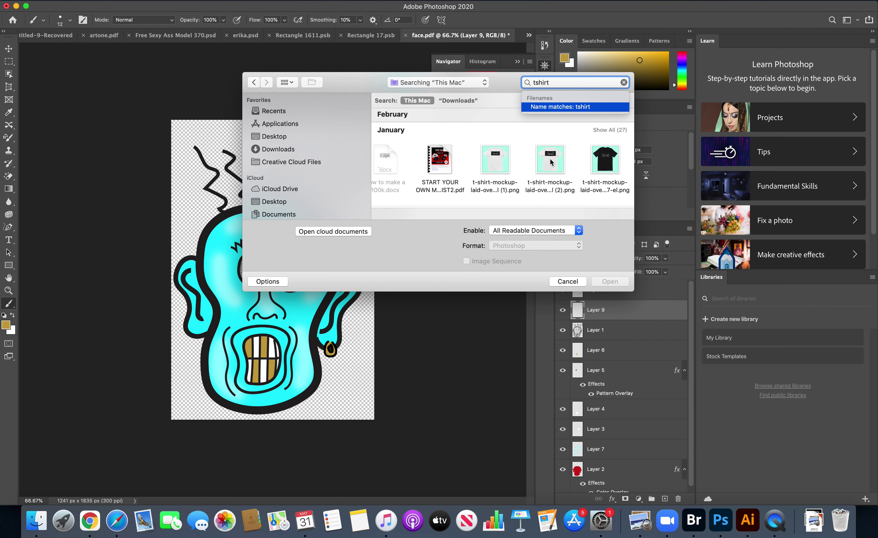
{"action": "scroll", "coordinate": [550, 163], "scroll_direction": "up", "scroll_amount": 5}
{"action": "scroll", "coordinate": [549, 163], "scroll_direction": "up", "scroll_amount": 3}
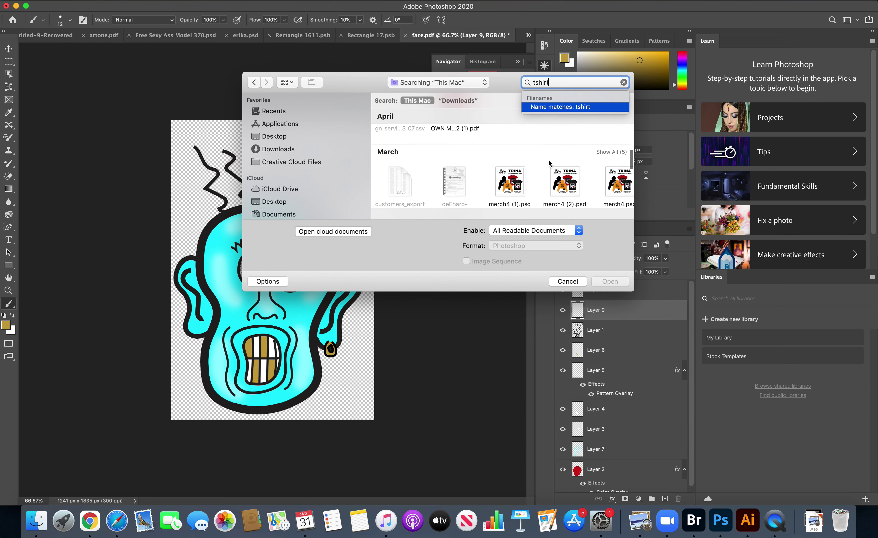
Replace the file search term with "mockup".
{"action": "key", "text": "BackSpace"}
{"action": "key", "text": "BackSpace"}
{"action": "key", "text": "BackSpace"}
{"action": "key", "text": "BackSpace"}
{"action": "key", "text": "BackSpace"}
{"action": "key", "text": "BackSpace"}
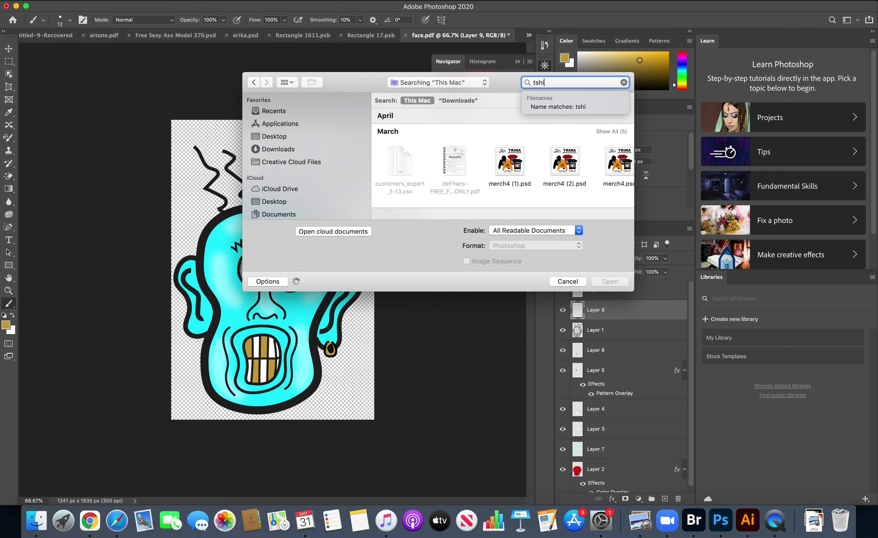
{"action": "type", "text": "mockup"}
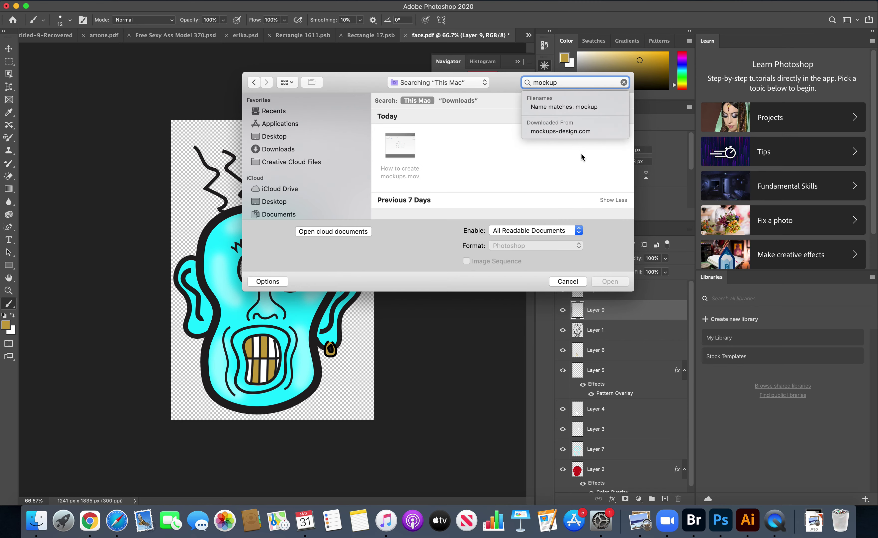
Examine the mockup search results from the recent months and 2020 for a suitable t-shirt mockup.
{"action": "scroll", "coordinate": [506, 184], "scroll_direction": "down", "scroll_amount": 10}
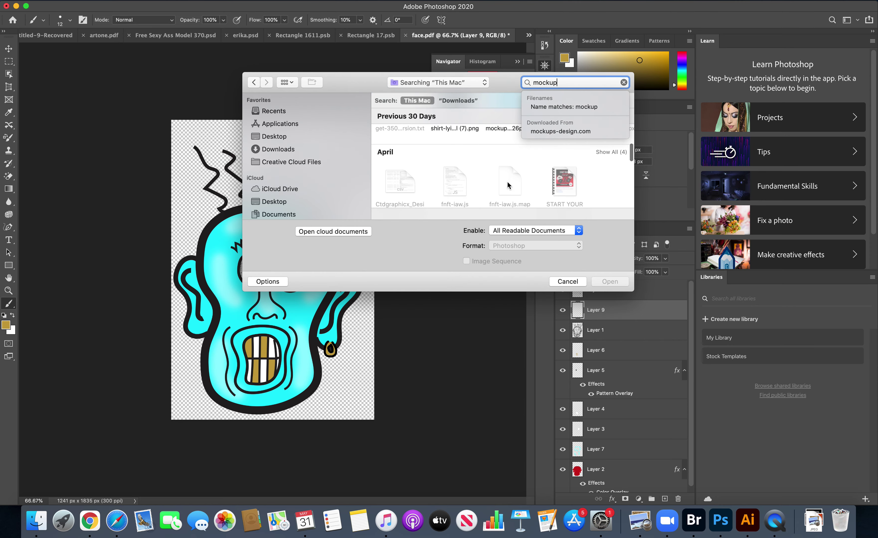
{"action": "scroll", "coordinate": [507, 182], "scroll_direction": "down", "scroll_amount": 3}
{"action": "scroll", "coordinate": [508, 182], "scroll_direction": "right", "scroll_amount": 5}
{"action": "scroll", "coordinate": [507, 178], "scroll_direction": "right", "scroll_amount": 10}
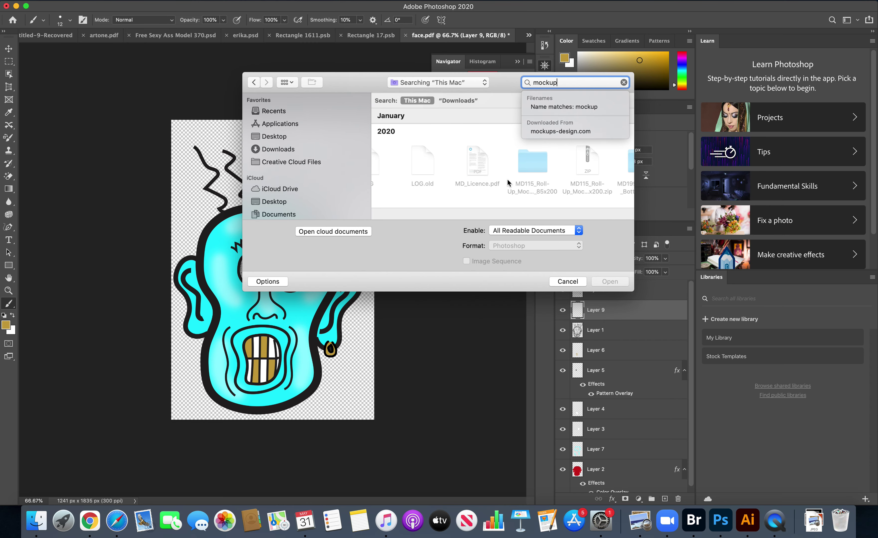
{"action": "scroll", "coordinate": [508, 182], "scroll_direction": "left", "scroll_amount": 3}
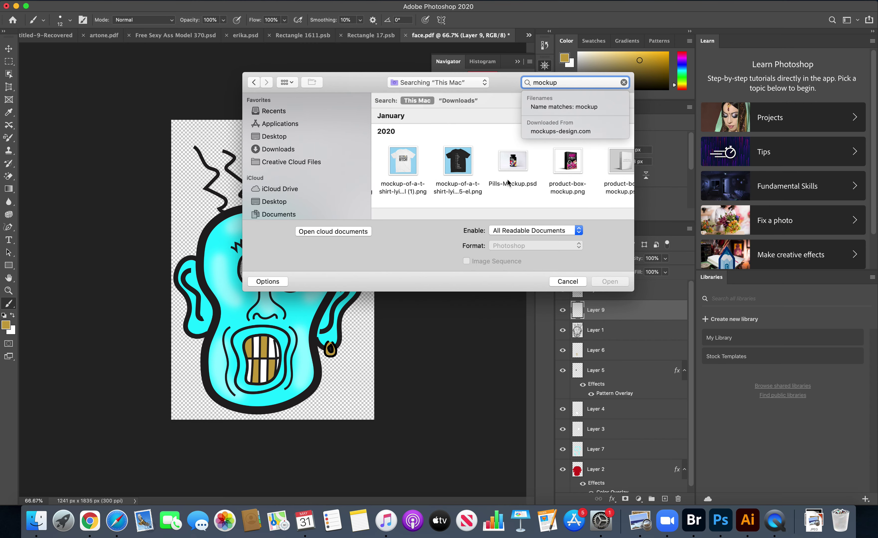
{"action": "scroll", "coordinate": [507, 181], "scroll_direction": "right", "scroll_amount": 10}
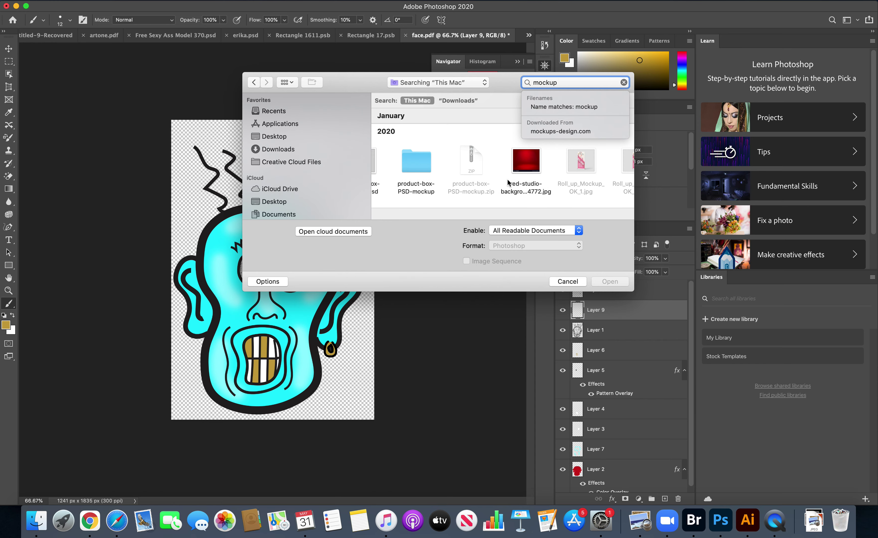
{"action": "scroll", "coordinate": [507, 179], "scroll_direction": "up", "scroll_amount": 5}
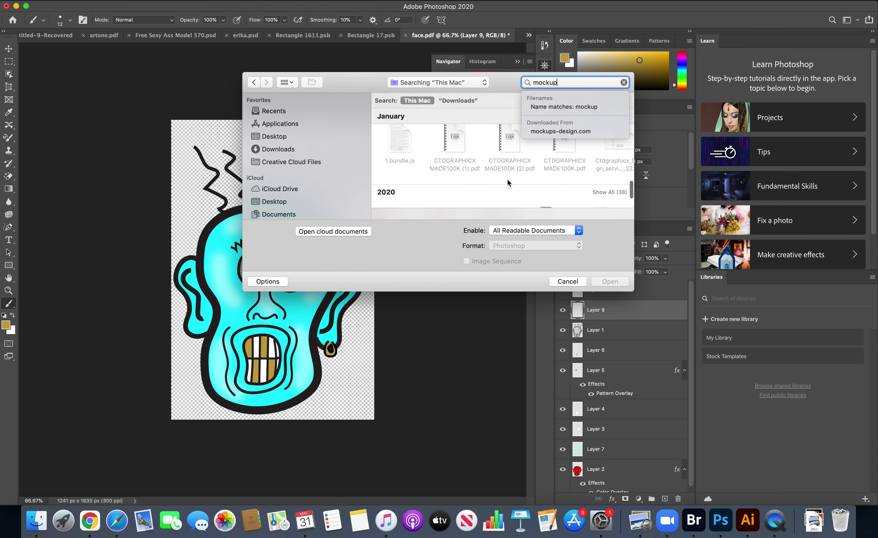
{"action": "scroll", "coordinate": [507, 180], "scroll_direction": "right", "scroll_amount": 5}
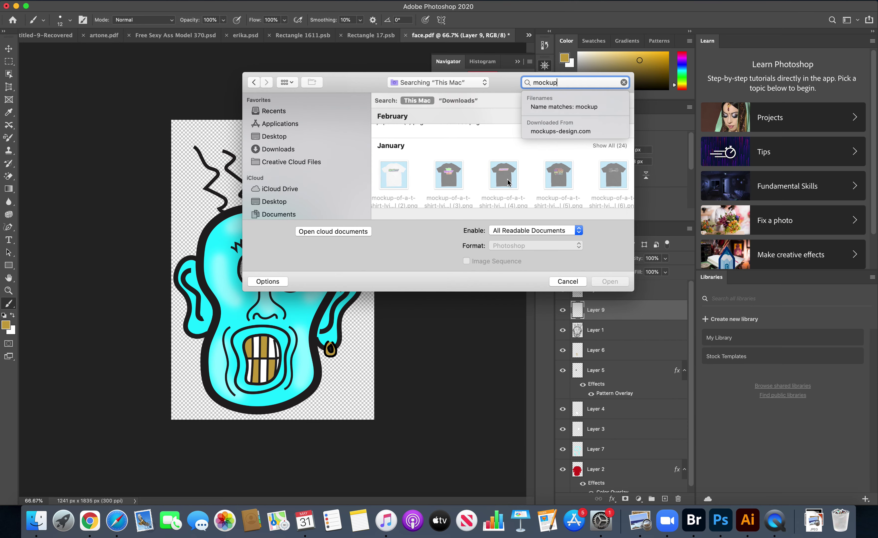
{"action": "scroll", "coordinate": [507, 182], "scroll_direction": "up", "scroll_amount": 6}
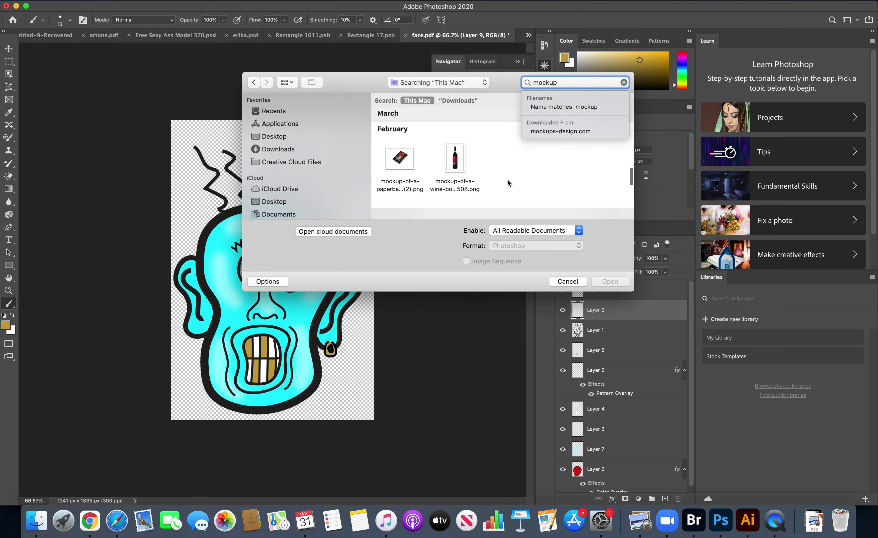
{"action": "scroll", "coordinate": [506, 178], "scroll_direction": "up", "scroll_amount": 1}
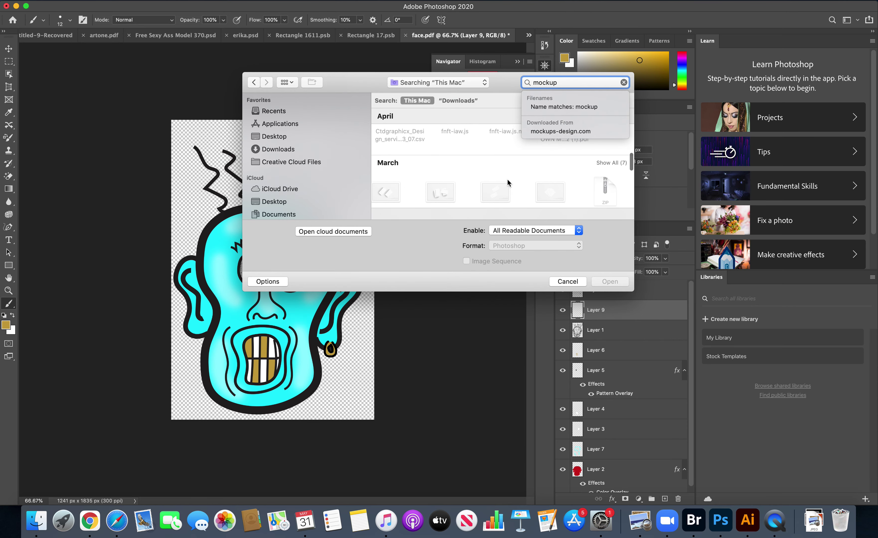
Search the Mac for "thsirt mockup" and close the file chooser without opening anything.
{"action": "left_click", "coordinate": [533, 85]}
{"action": "type", "text": "th"}
{"action": "type", "text": "sirt"}
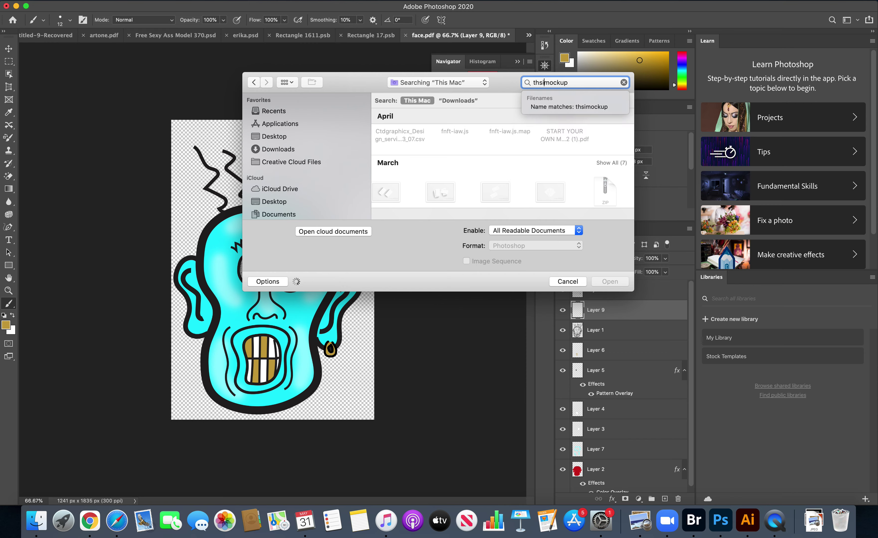
{"action": "key", "text": "Return"}
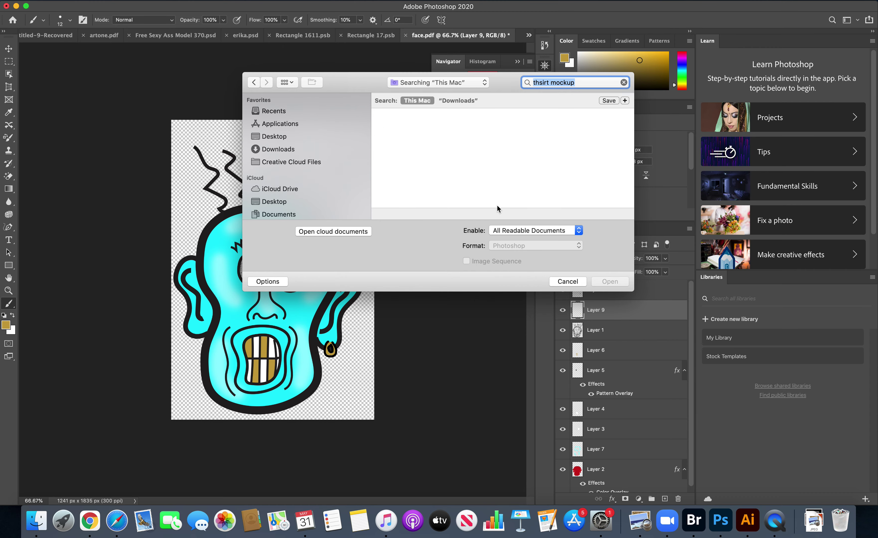
{"action": "left_click", "coordinate": [567, 284]}
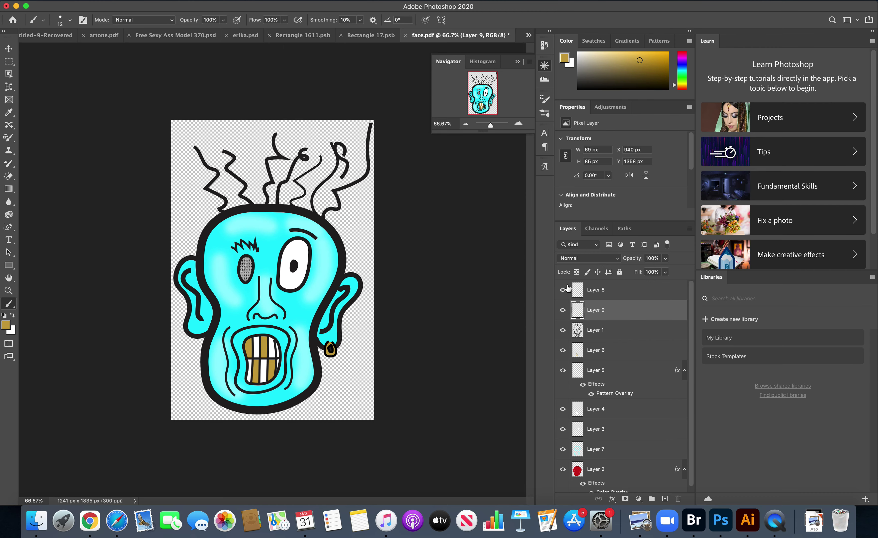